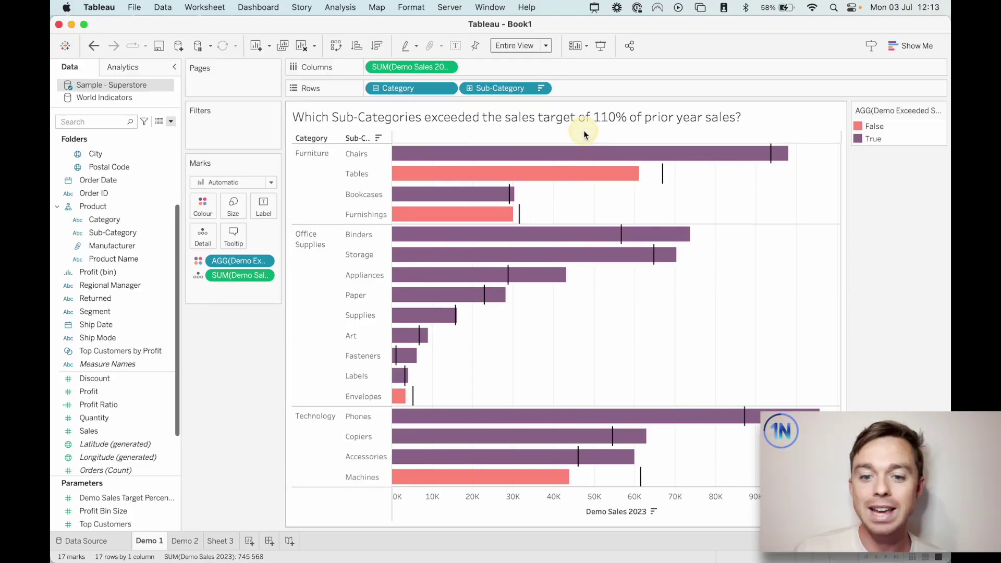
Inspect the Furnishings bar's sales and target values
mouse_move(515, 228)
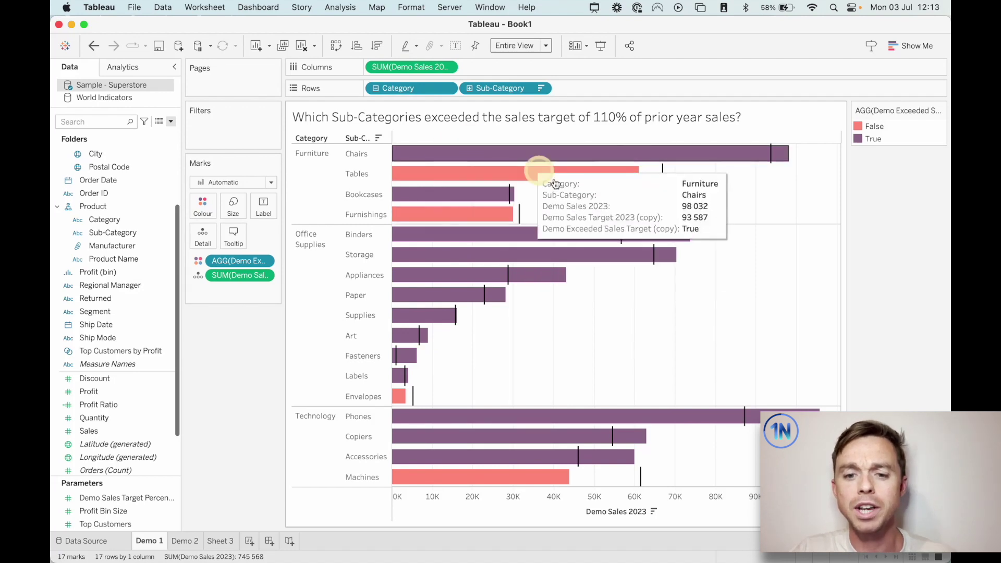
mouse_move(675, 251)
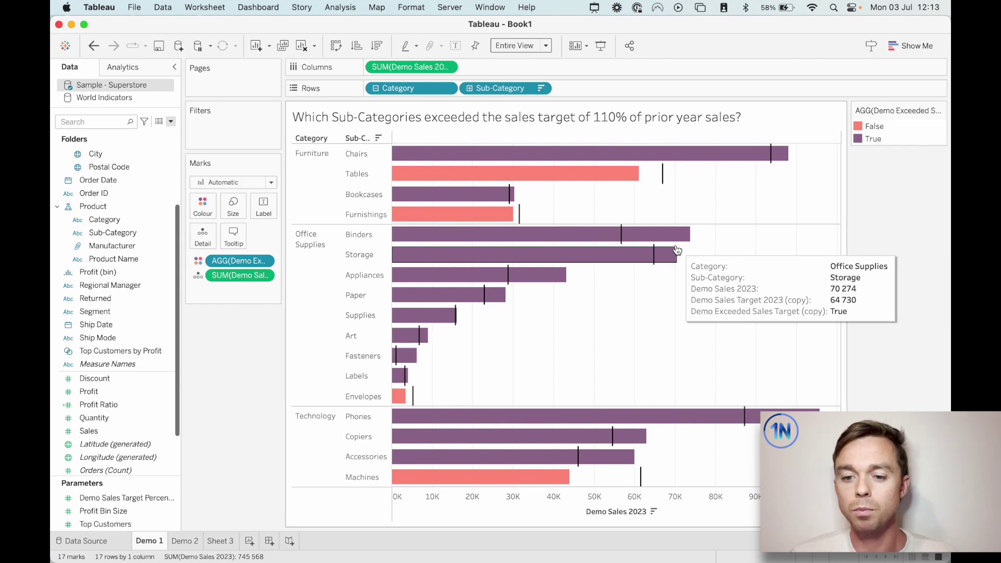
left_click(466, 210)
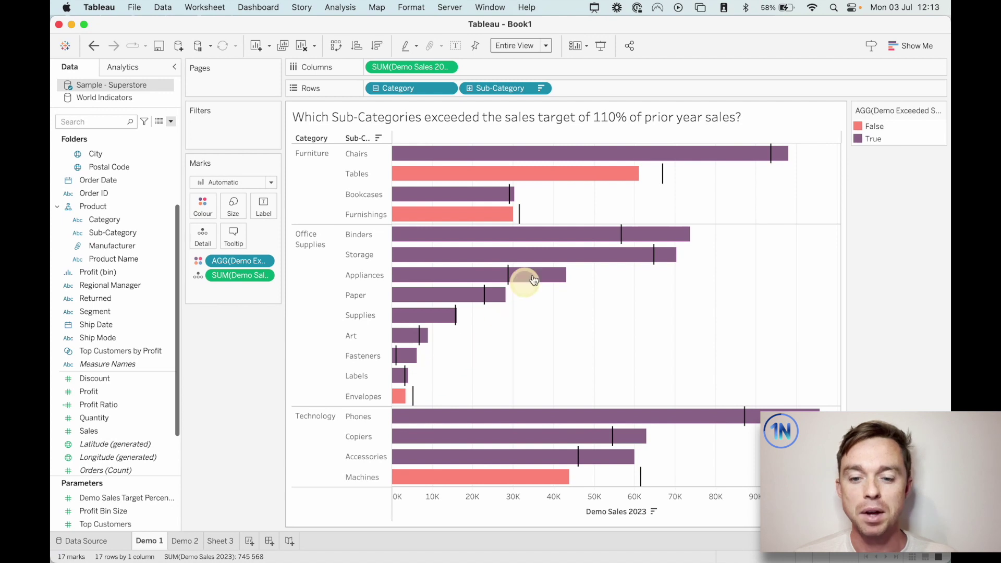
mouse_move(627, 177)
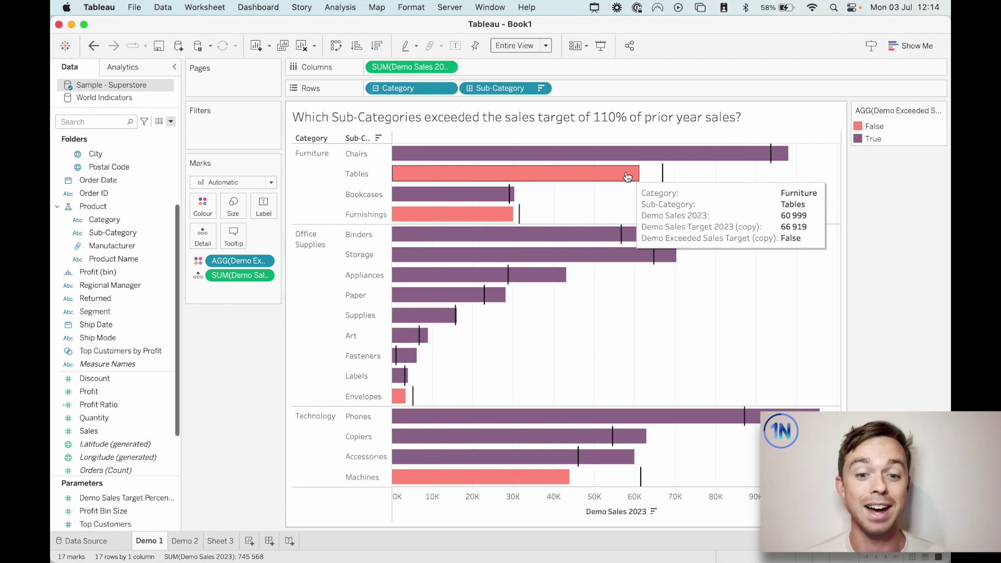
On the Demo 2 sheet, raise the sales target parameter step by step to 117%
left_click(185, 541)
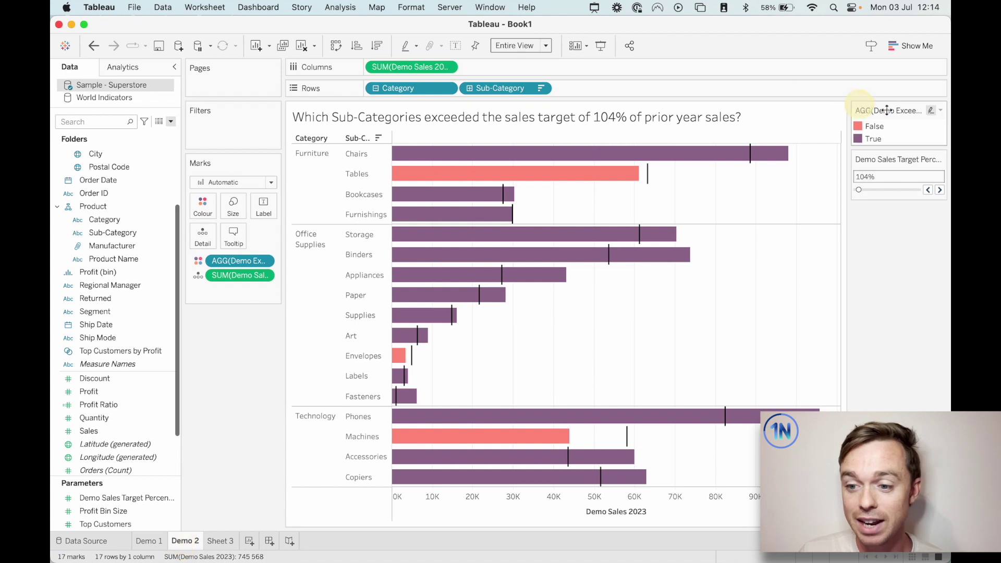
left_click(942, 191)
left_click(942, 191)
left_click(942, 191)
left_click(942, 191)
left_click(942, 192)
left_click(941, 191)
left_click(941, 191)
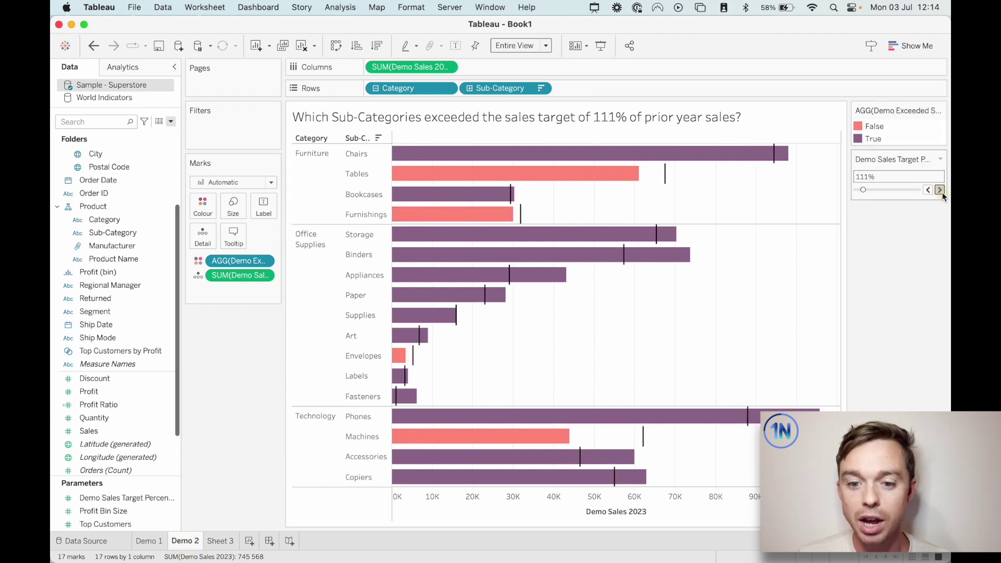
left_click(942, 191)
left_click(941, 191)
left_click(941, 192)
left_click(942, 191)
left_click(941, 191)
left_click(941, 191)
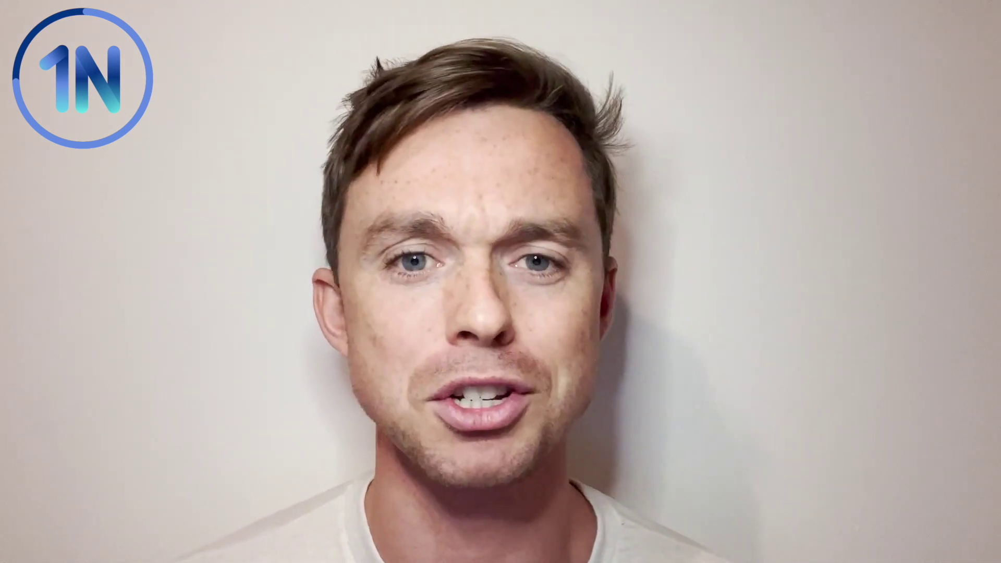
On a new Sheet 3, list Category and Sub-Category as rows fitted to Entire View, and start a calculated field
left_click(222, 542)
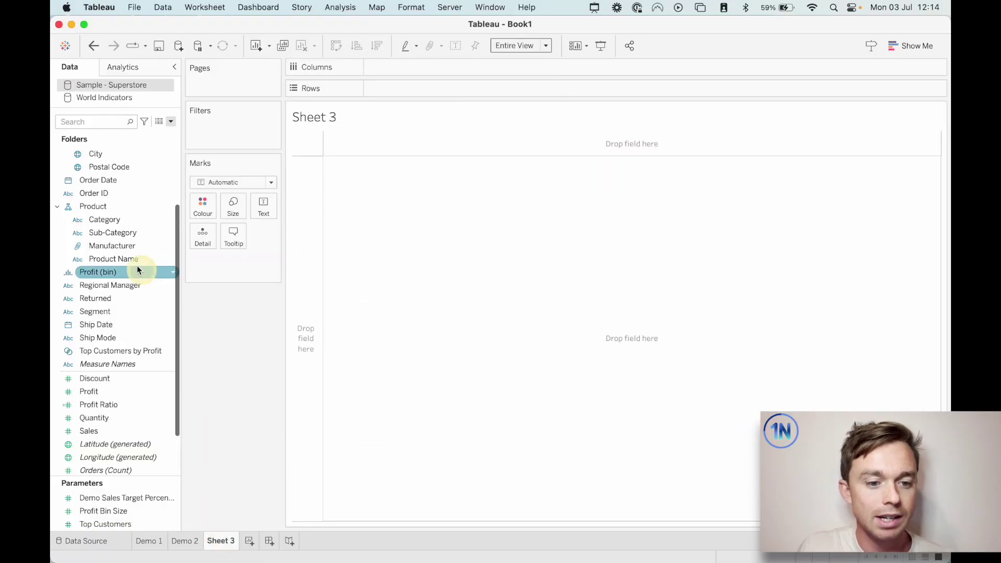
left_click(118, 224)
left_click_drag(117, 225, 406, 86)
left_click(375, 88)
left_click(527, 46)
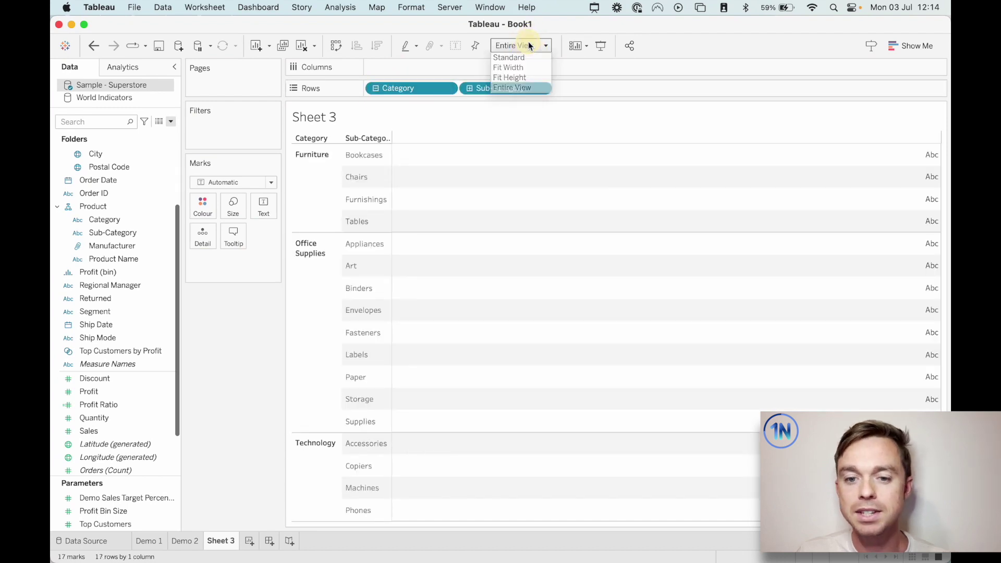
left_click(529, 45)
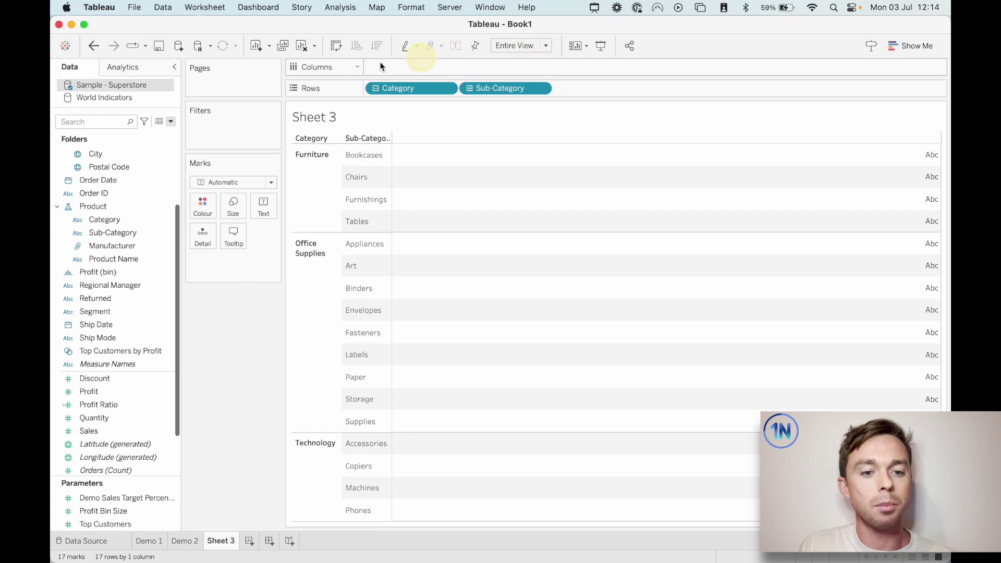
left_click(171, 122)
left_click(165, 134)
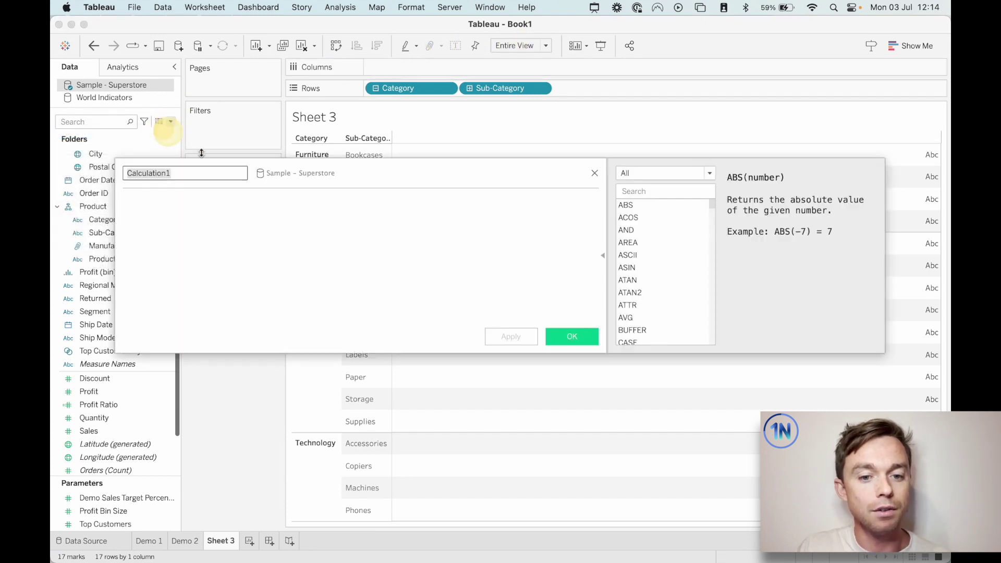
Name the calculation Sales 2023 with formula IF YEAR([Order Date]) = 2023 THEN [Sales] END
type("Sales 2023")
left_click(441, 288)
type("IF YEA")
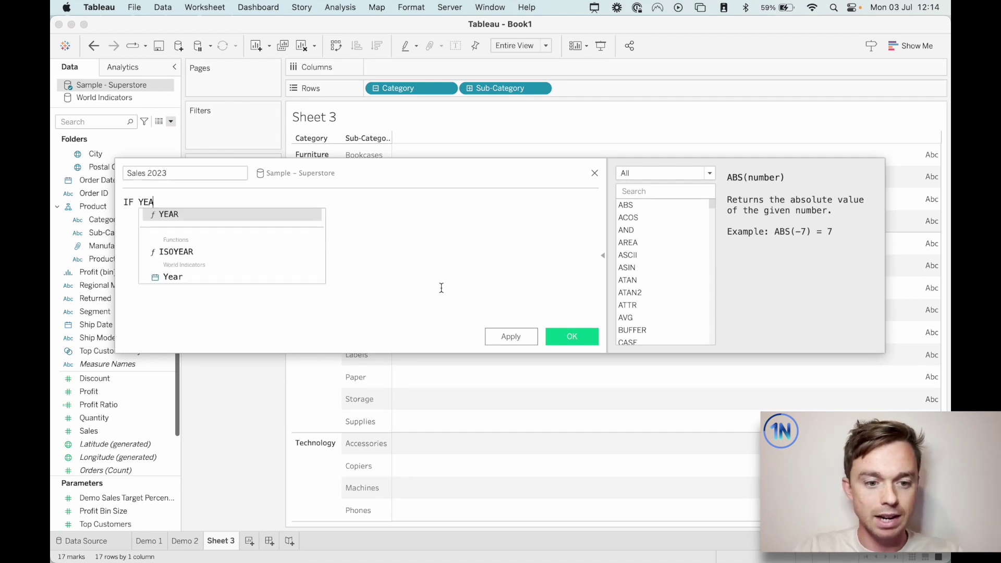
key("Return")
type("Or")
key("Return")
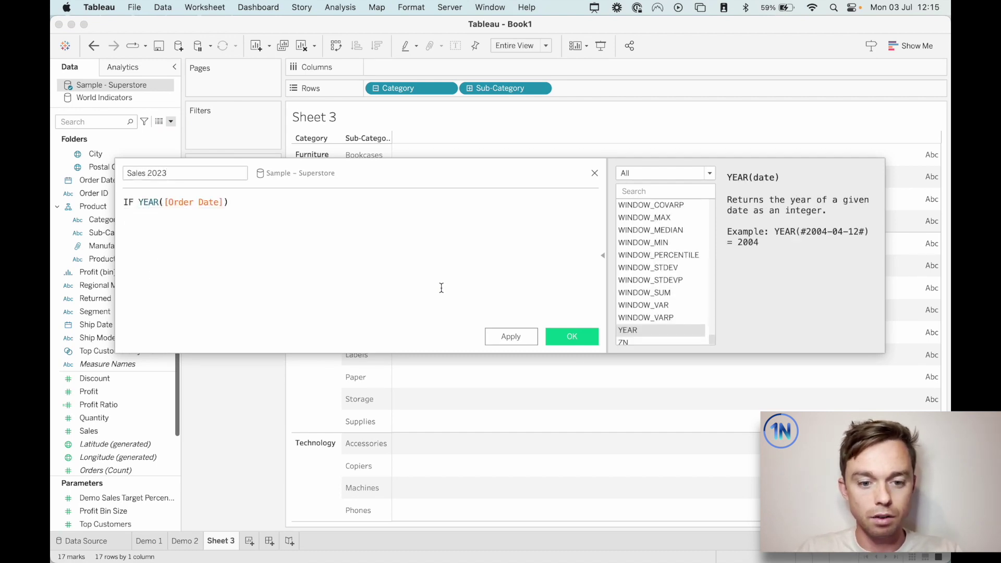
type("= 2023 ")
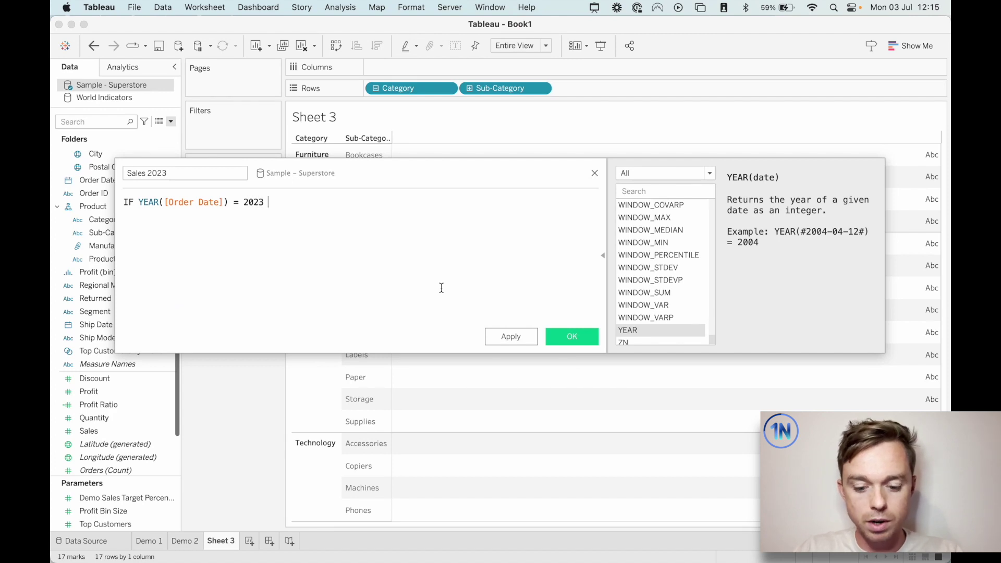
type("THEN [Sal")
key("Return")
type("END")
key("Return")
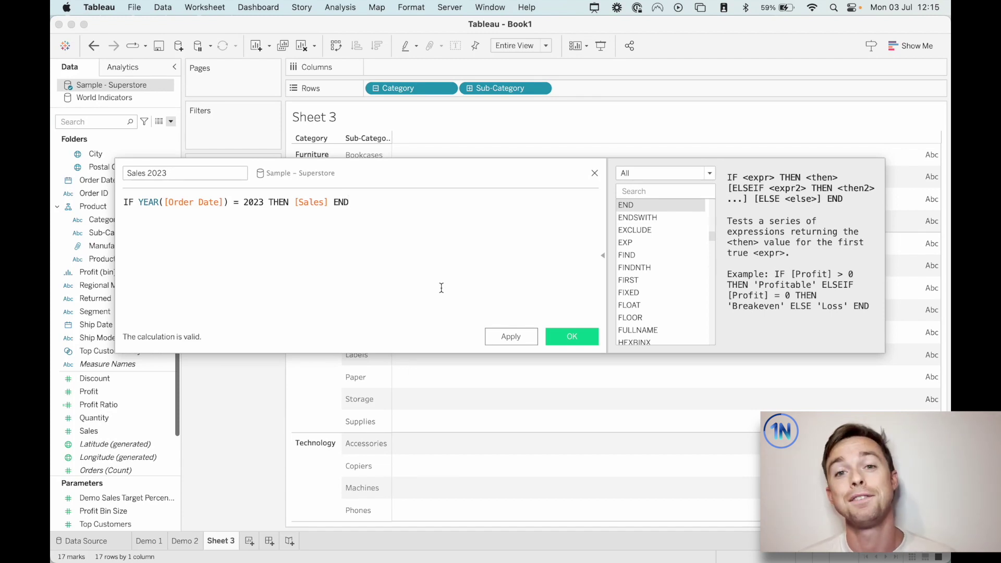
Save it and chart Sales 2023 as bars on Columns, sorted descending
left_click(575, 339)
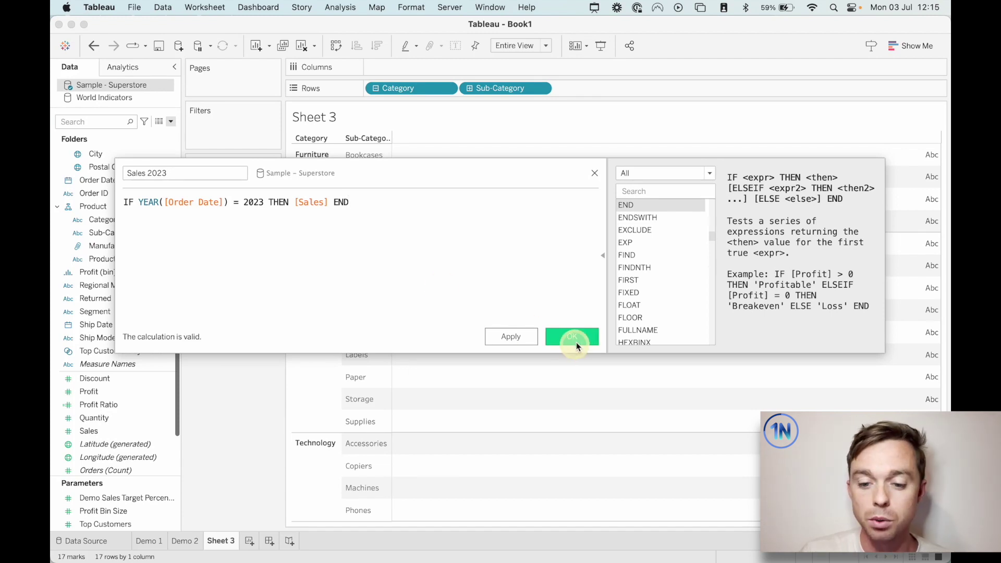
mouse_move(127, 449)
left_mouse_down()
mouse_move(438, 49)
mouse_move(440, 69)
left_mouse_up()
left_click(375, 46)
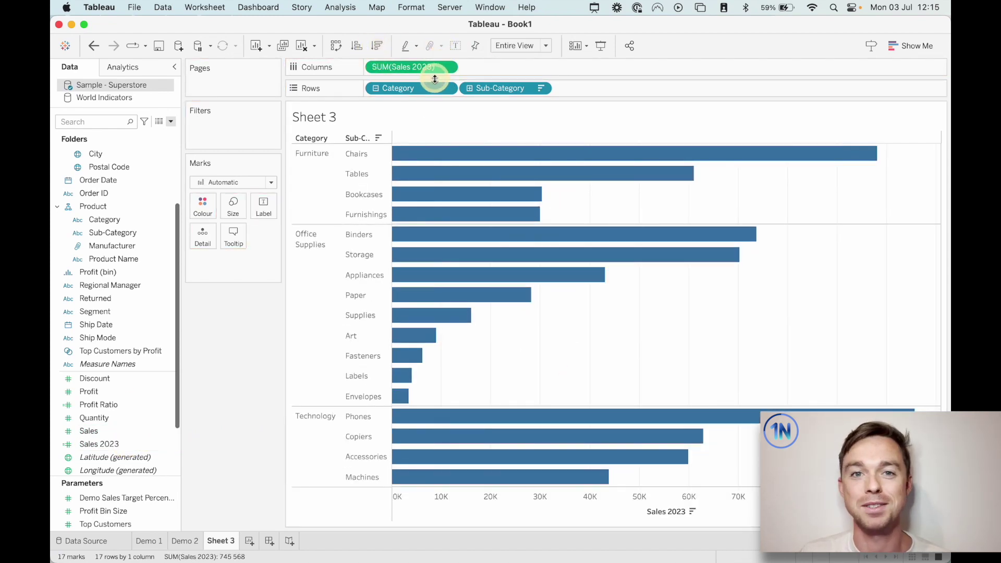
Start a calculated field Sales Target 2023 with IF YEAR([Order Date]) = 2022 THEN [Sales] END
left_click(170, 121)
left_click(161, 134)
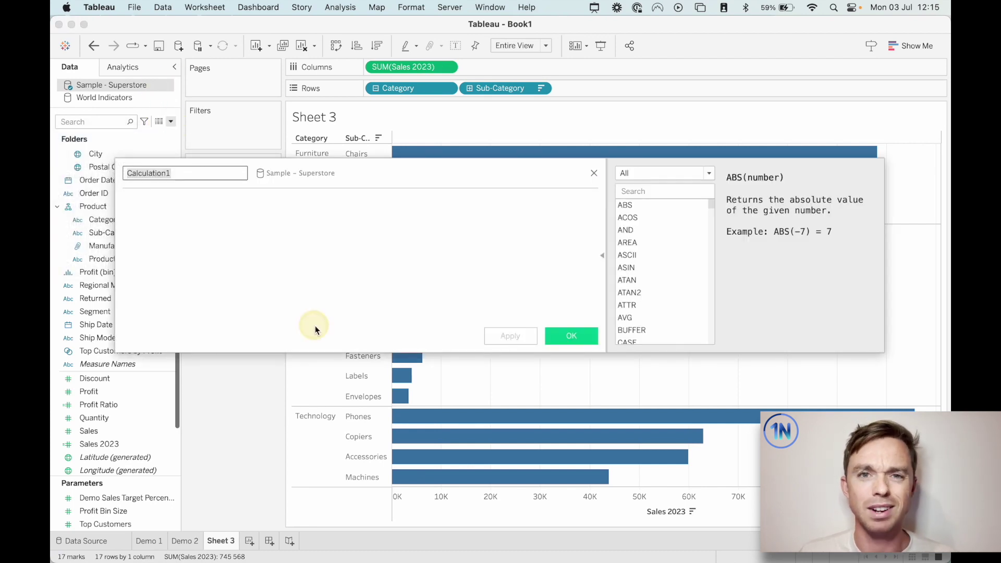
type("Sales Target 2023")
key("Tab")
type("IF YEAR(o")
type("r")
key("Return")
type(") = 2022 THEN [Sa")
key("Return")
type("END")
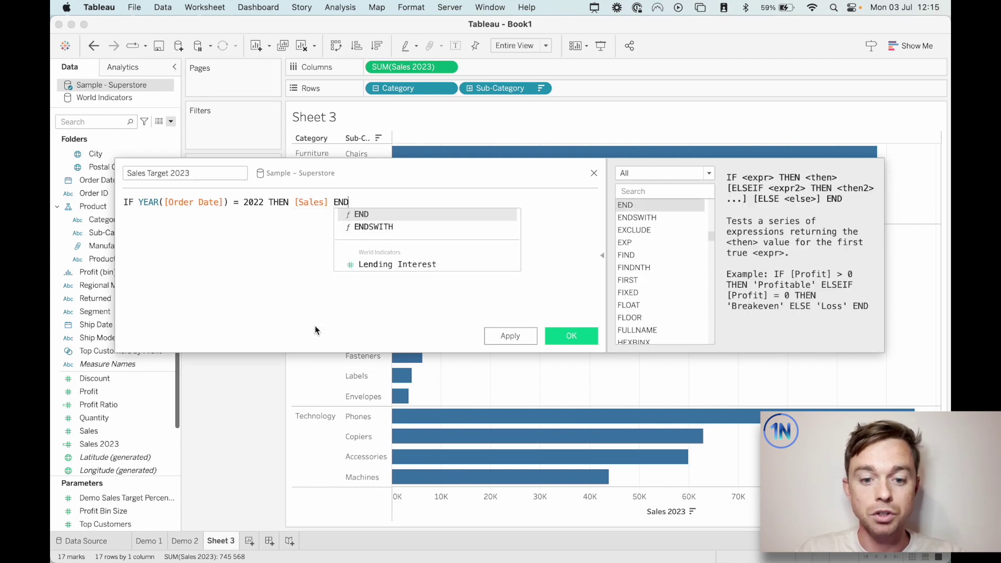
key("Escape")
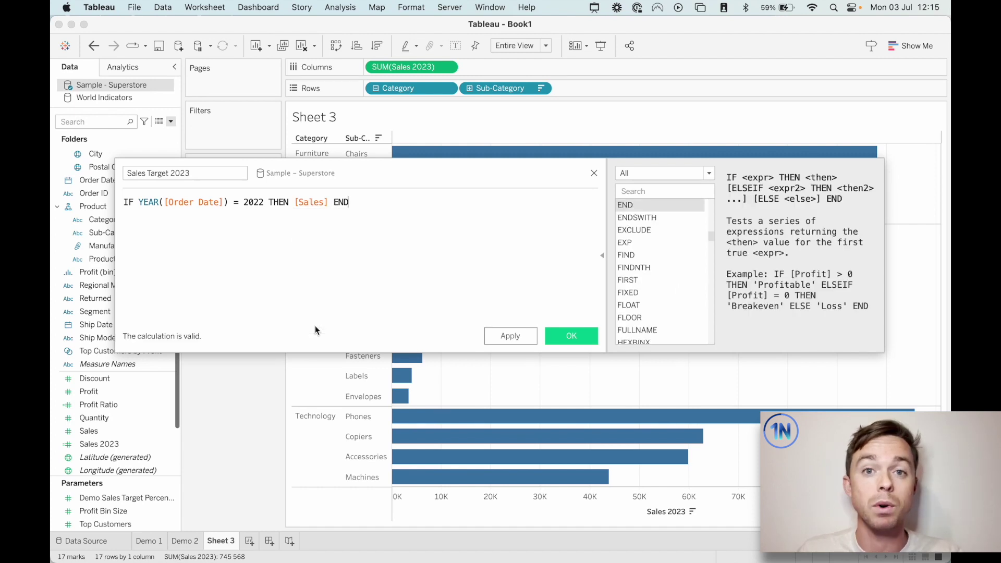
Wrap the formula in parentheses, multiply it by 1.1, and save the field
type(")")
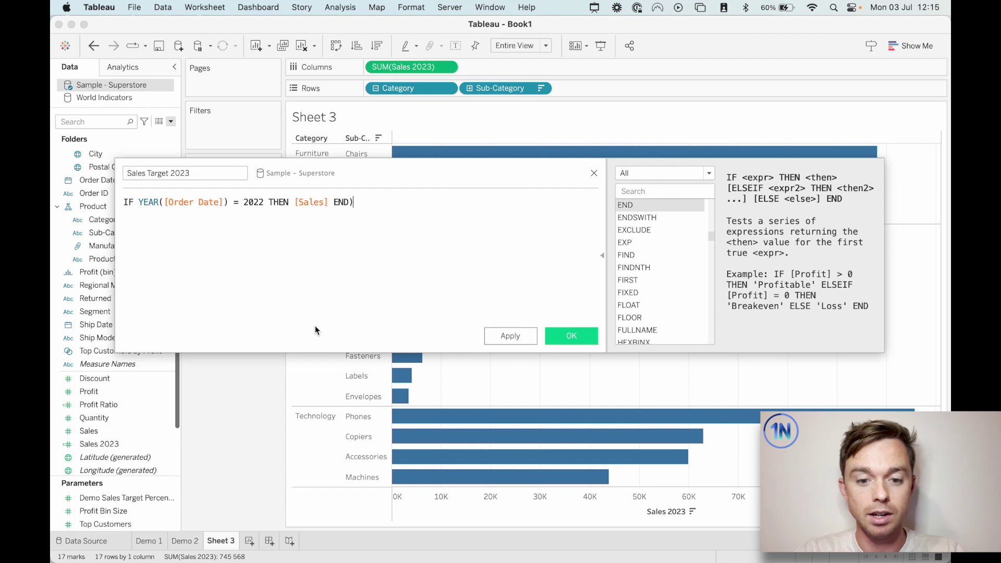
key("super+Left")
type("(")
key("super+Right")
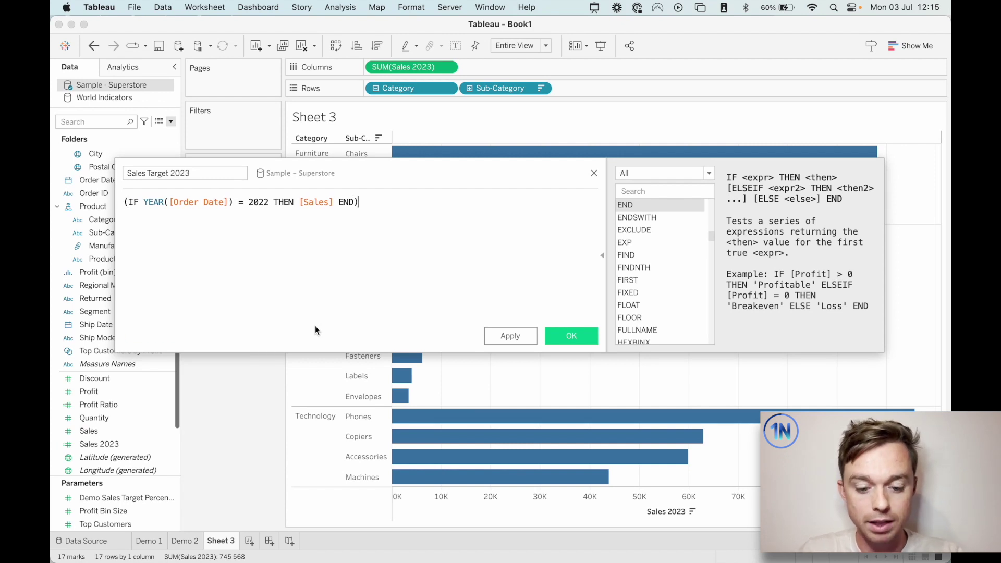
type("* 1.1")
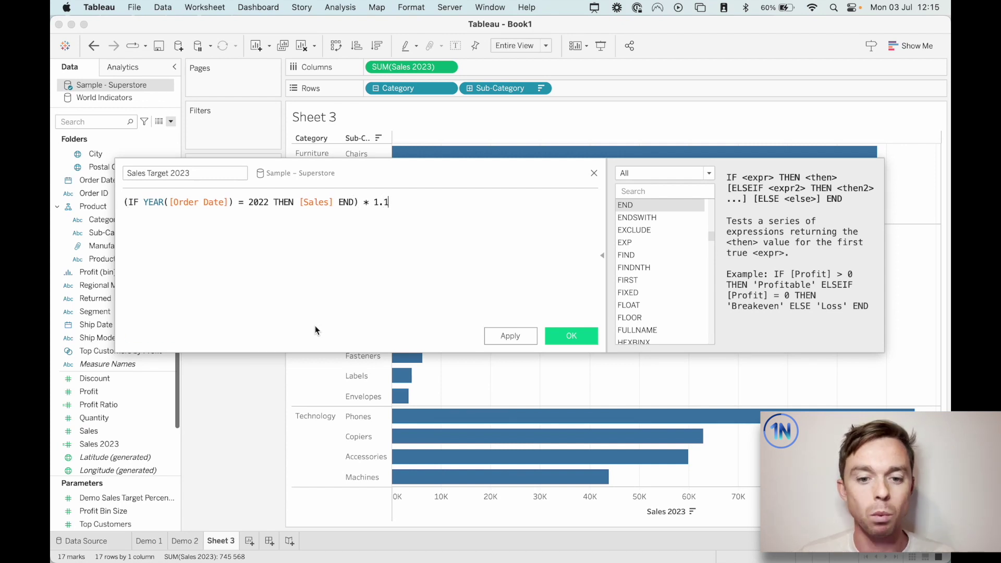
left_click(565, 338)
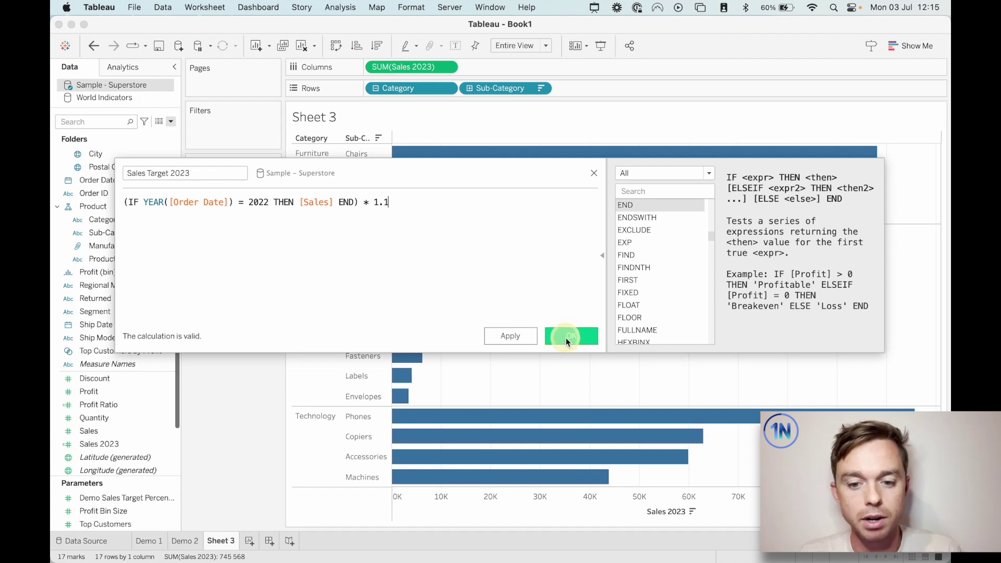
left_click(112, 459)
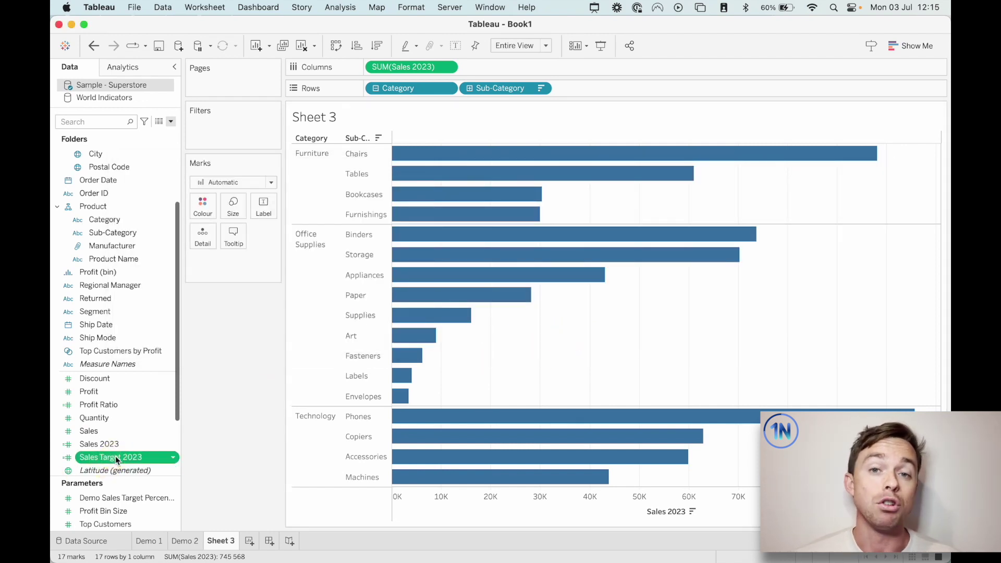
Drop Sales Target 2023 onto the Marks card, then drag the pill off again
left_click_drag(115, 456, 200, 241)
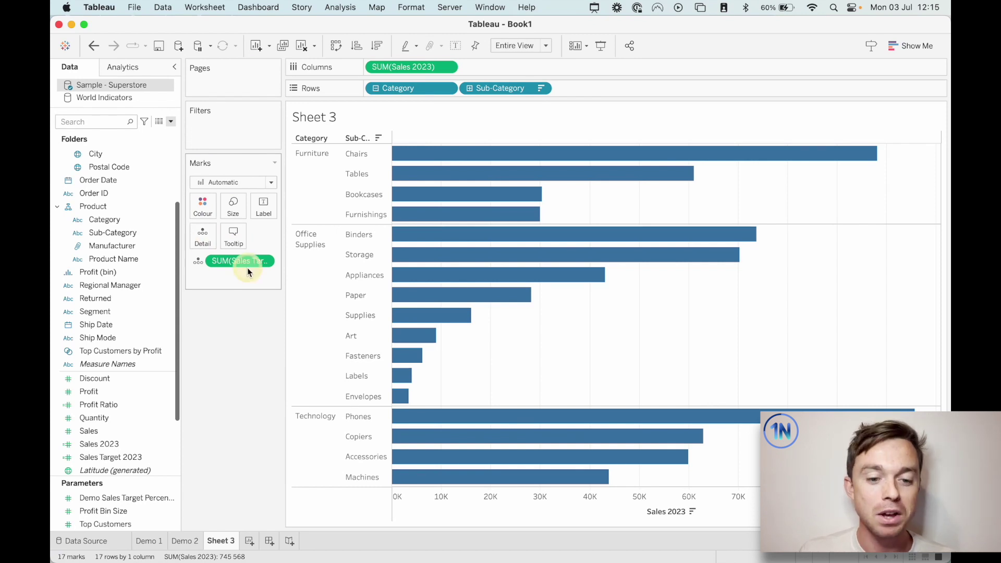
left_click_drag(246, 261, 241, 308)
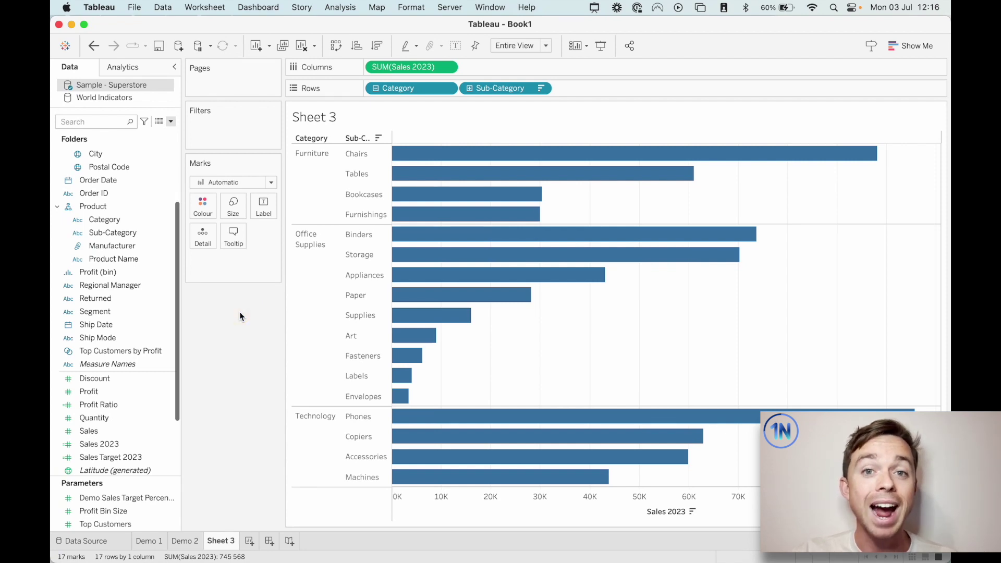
Begin a reference line on the Sales 2023 axis, then cancel without adding one
right_click(588, 503)
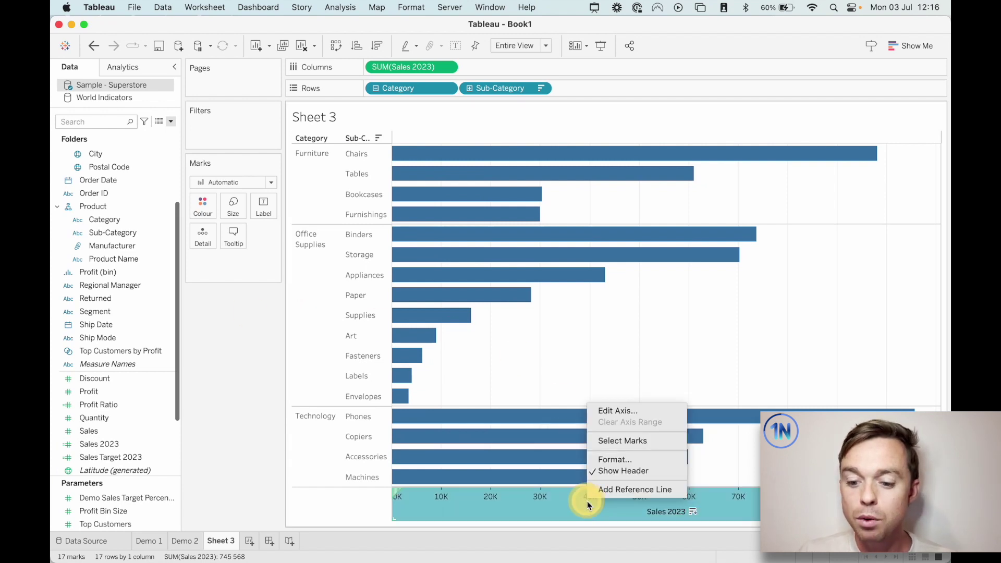
left_click(618, 490)
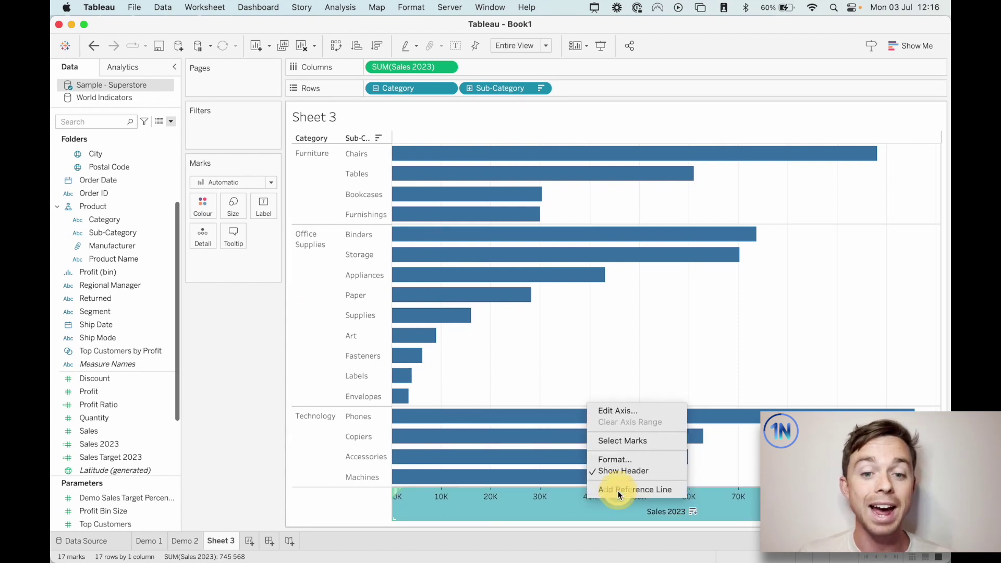
left_click(433, 205)
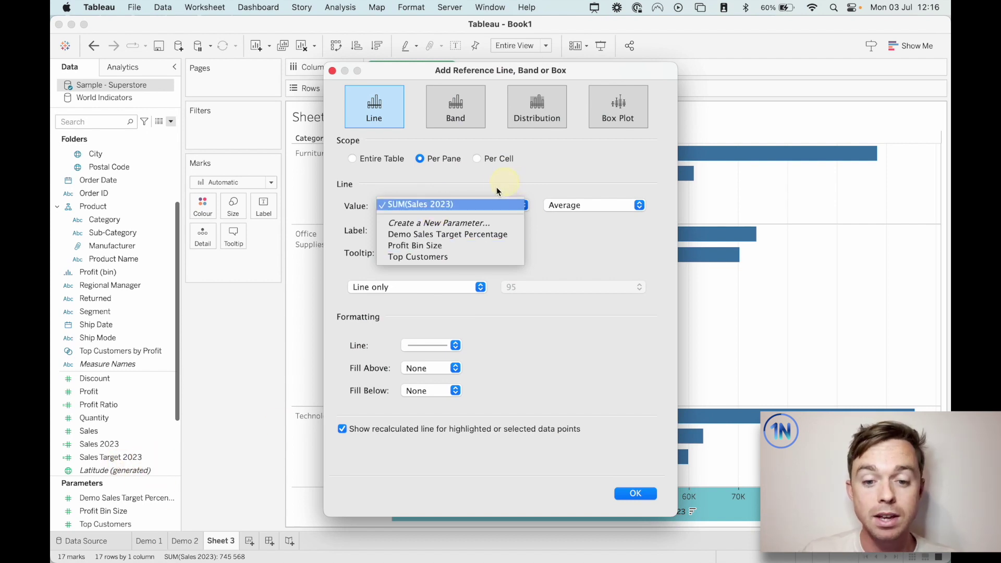
left_click(330, 68)
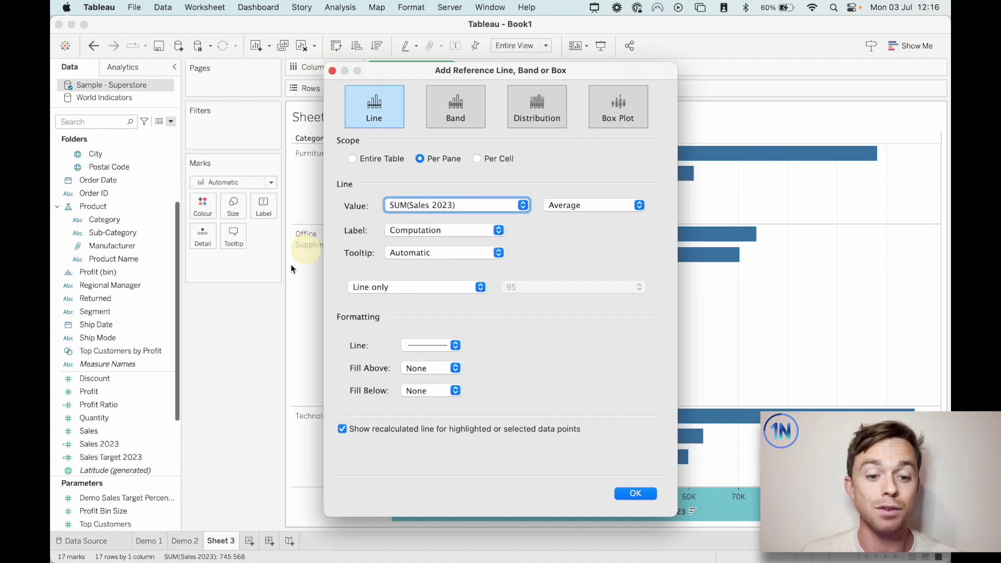
left_click(332, 71)
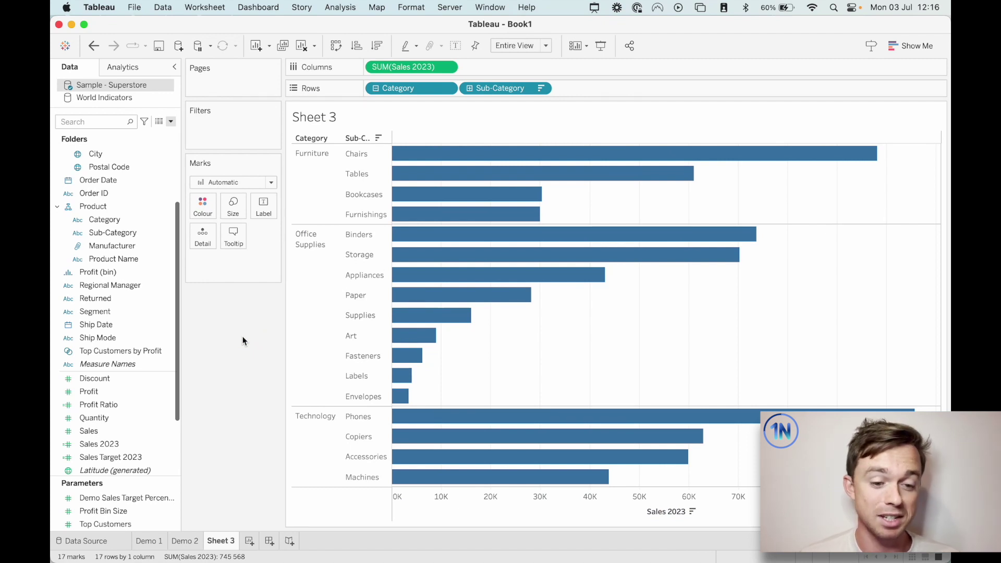
Put Sales Target 2023 on Detail and set up a per-cell reference line on it
left_click_drag(125, 457, 207, 236)
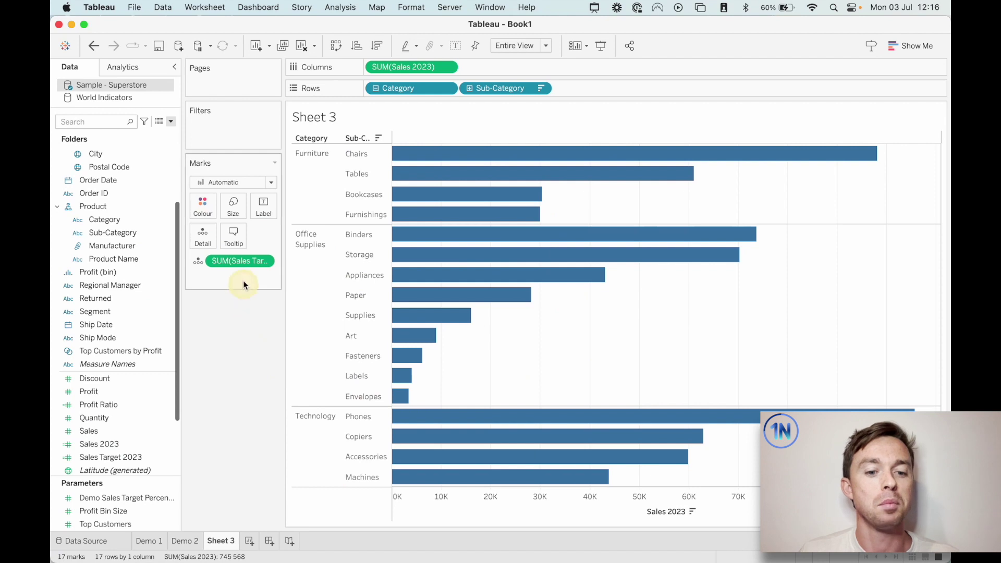
right_click(578, 515)
left_click(607, 501)
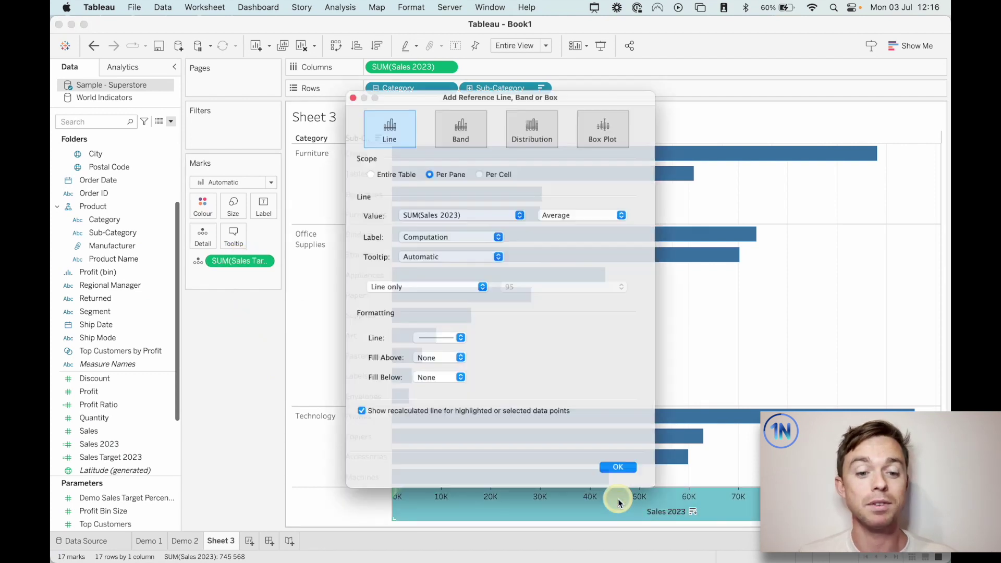
left_click(492, 161)
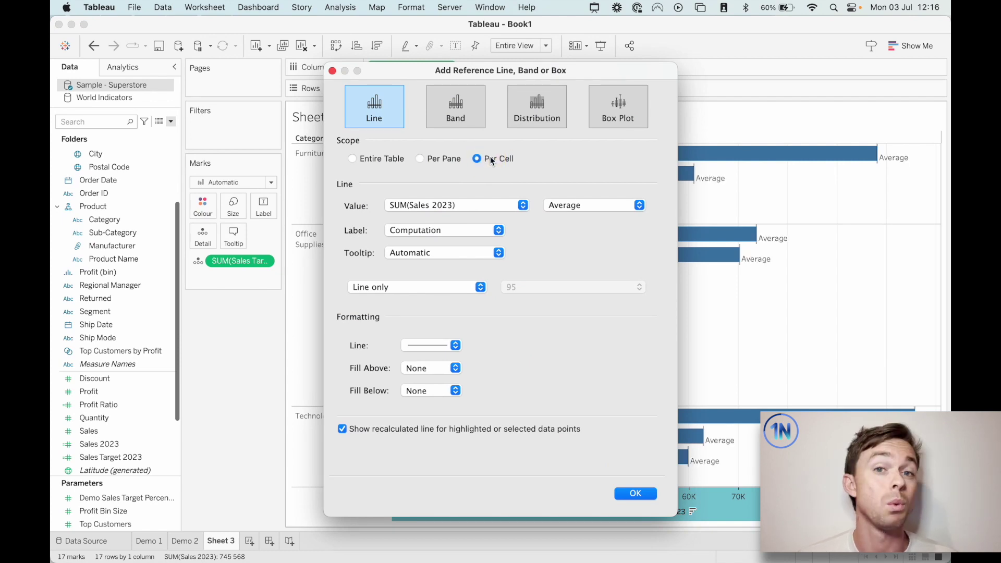
left_click(473, 204)
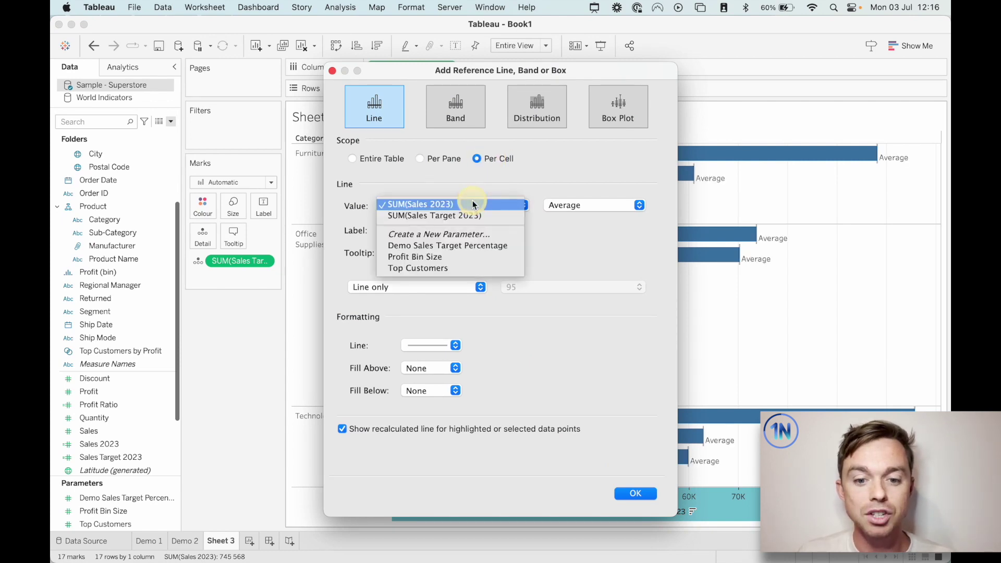
left_click(463, 215)
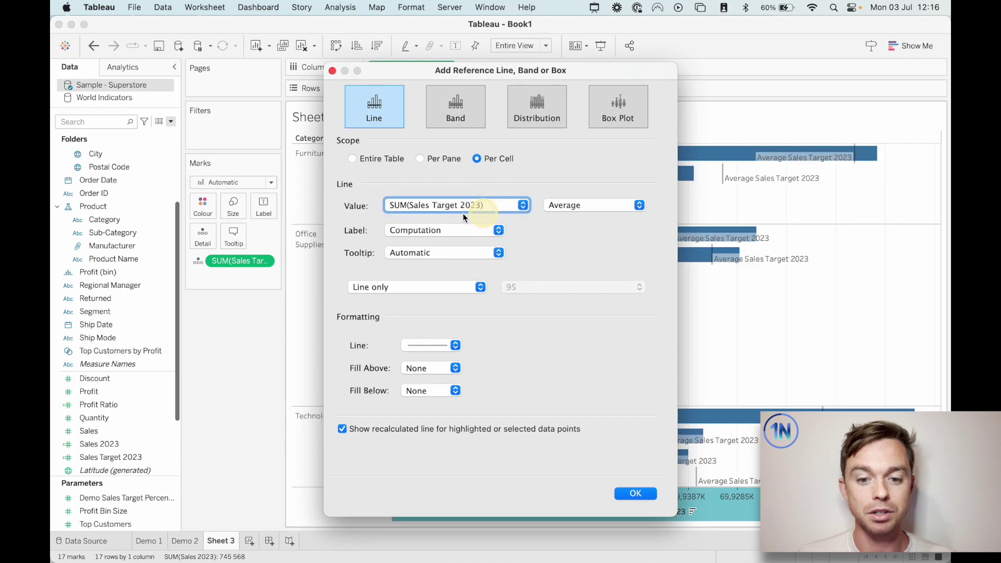
Try Maximum, Minimum and Sum aggregations for the line, settling on Average
left_click(618, 206)
left_click(607, 195)
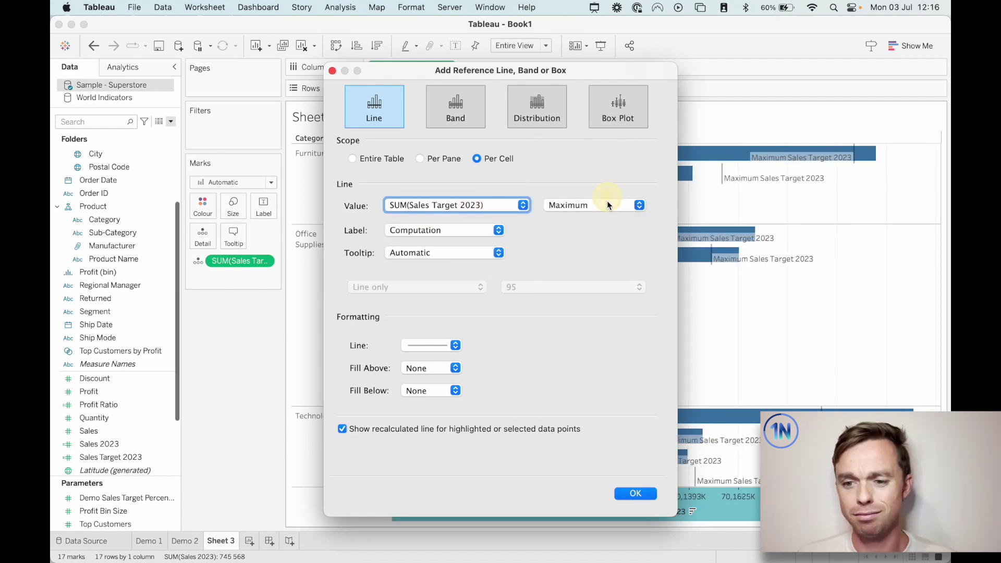
left_click(606, 207)
left_click(588, 193)
left_click(601, 203)
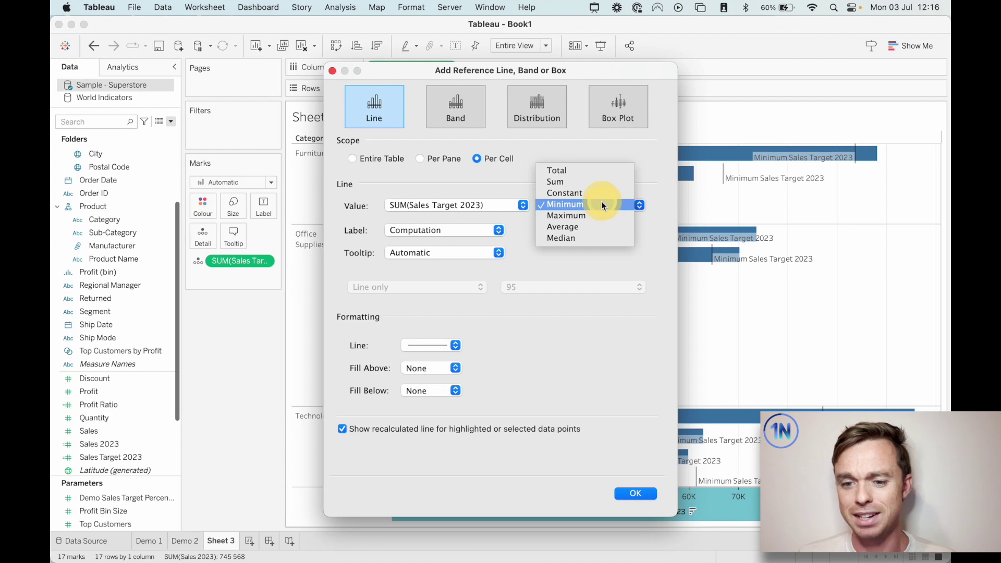
left_click(583, 186)
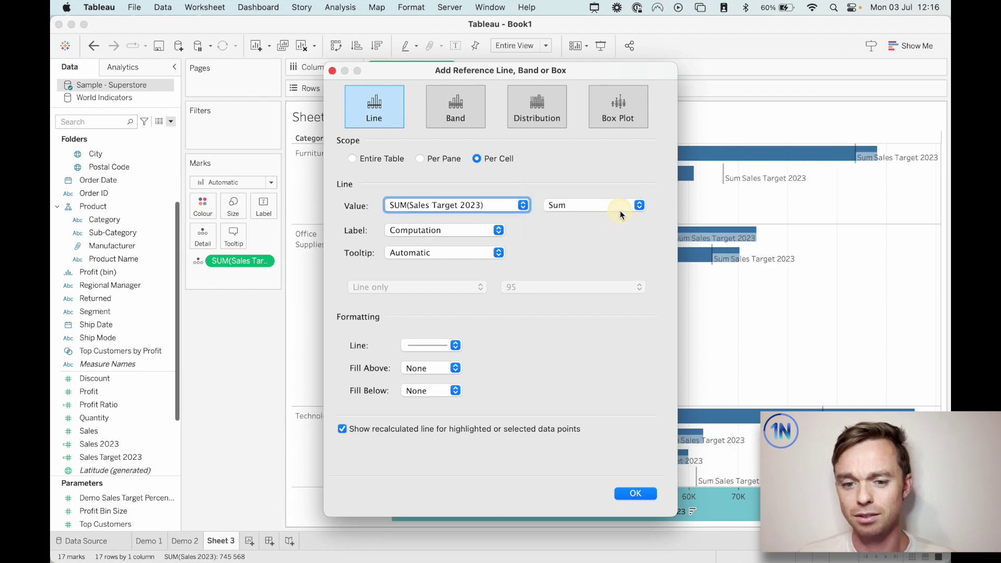
left_click(620, 208)
left_click(586, 249)
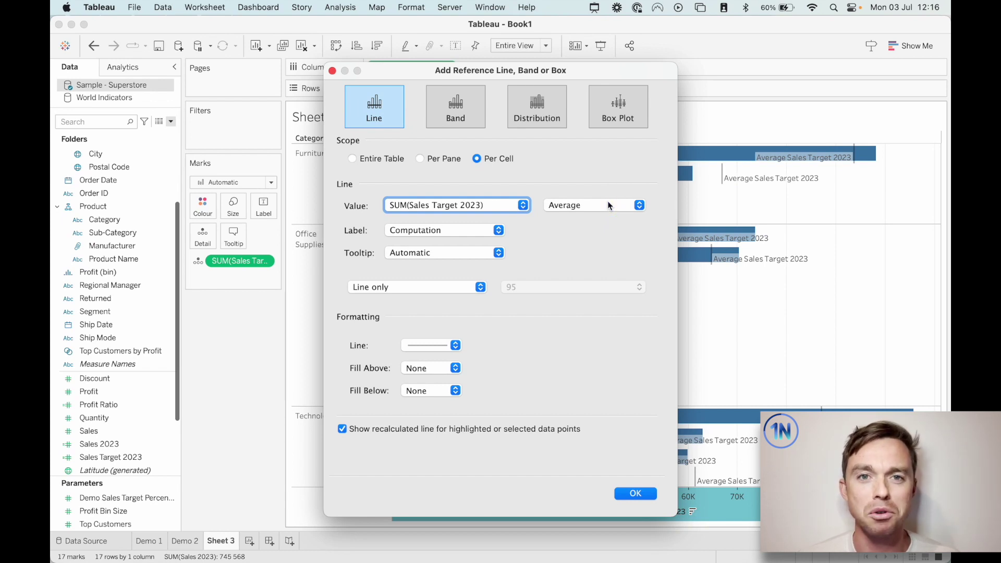
Set the reference line label to None, its opacity to 100%, and confirm the lines
left_click(453, 230)
left_click(440, 208)
left_click(447, 346)
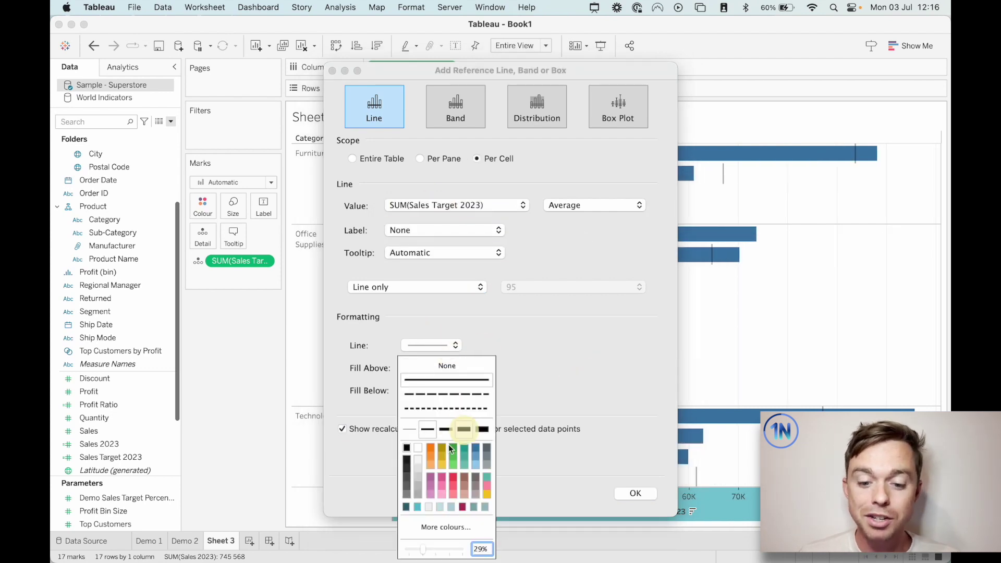
left_click_drag(423, 549, 482, 548)
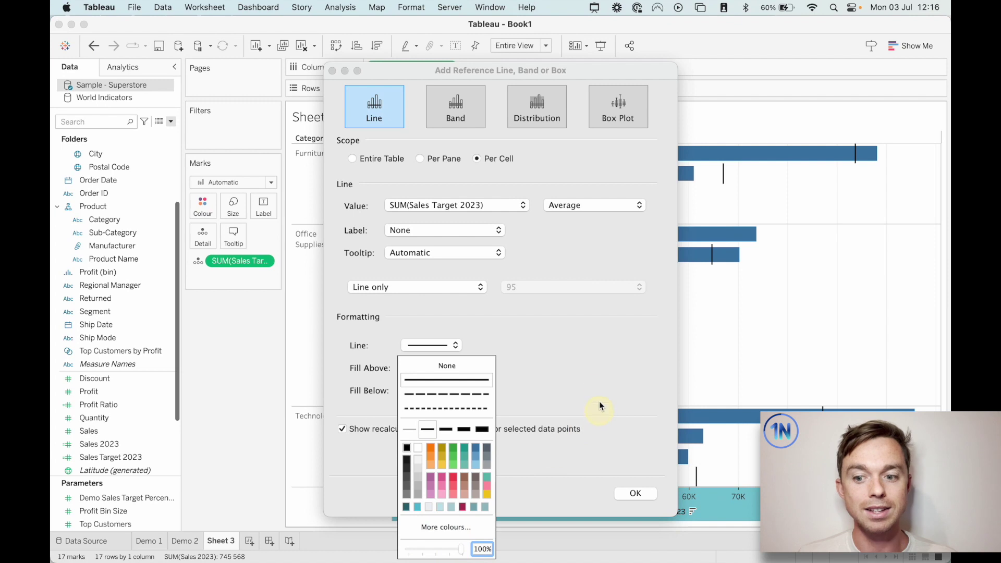
left_click(614, 342)
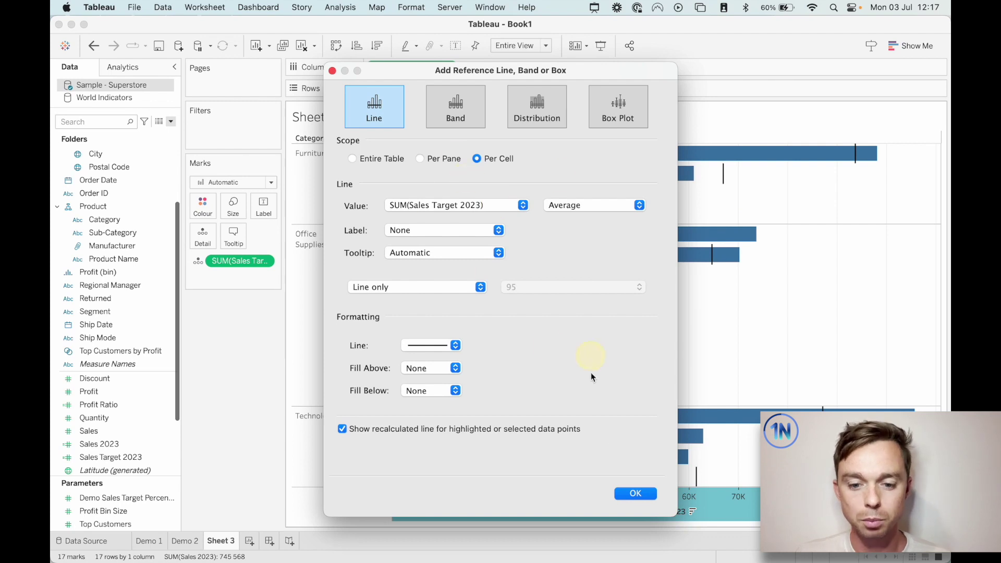
left_click(646, 493)
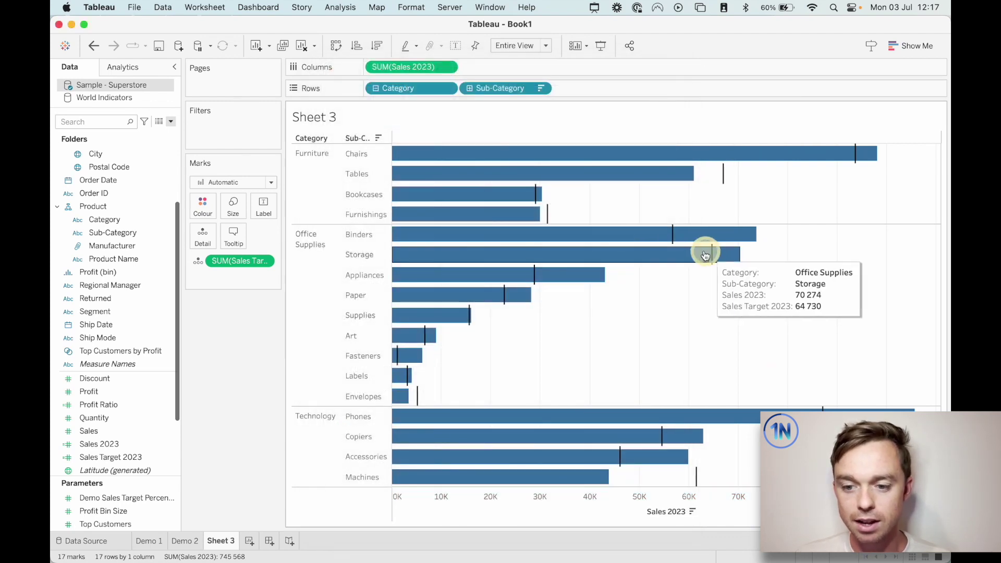
Check a Sales Target 2023 line's value on the chart, then open the data pane menu
mouse_move(724, 176)
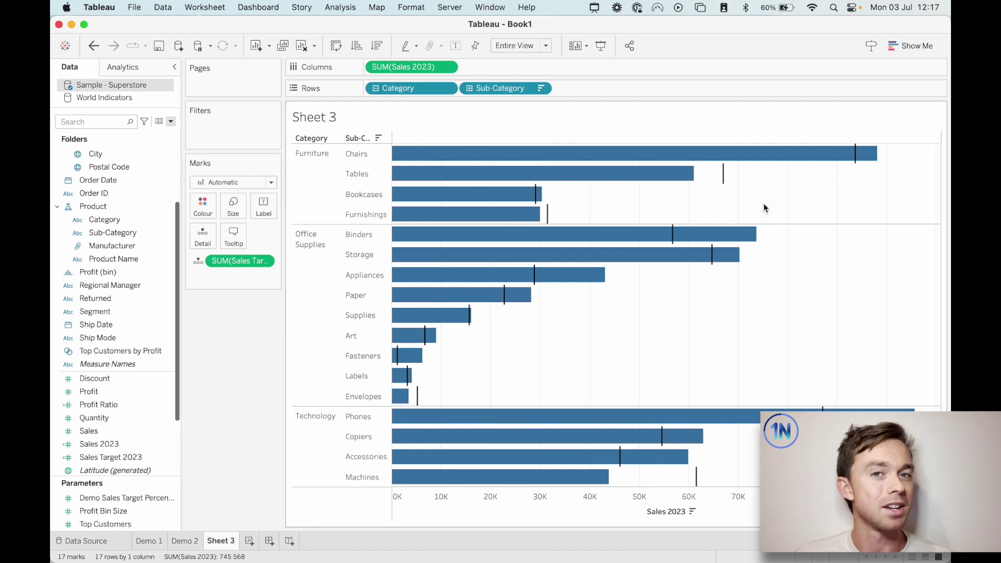
left_click(171, 122)
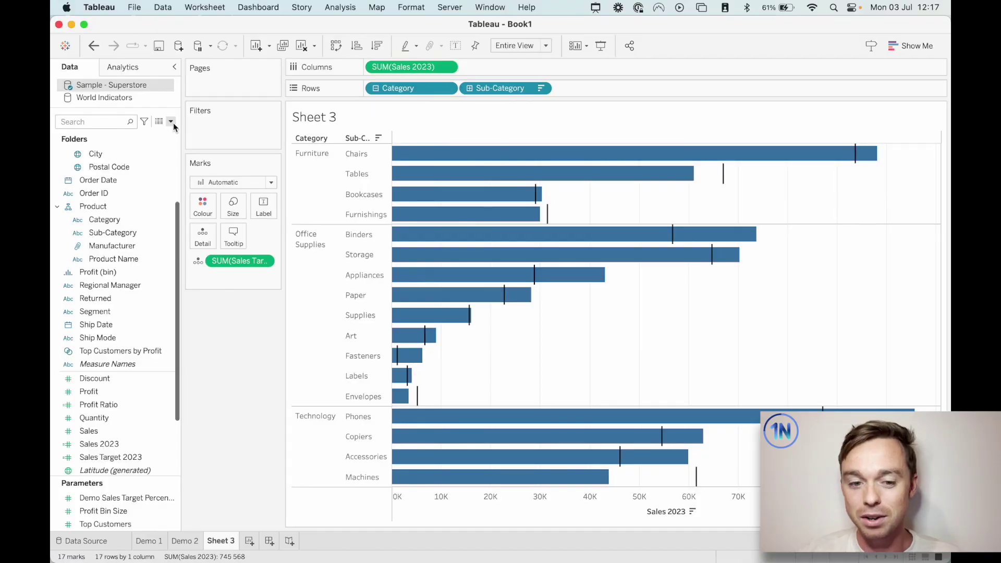
Create a new parameter named Ref Line Par
left_click(173, 123)
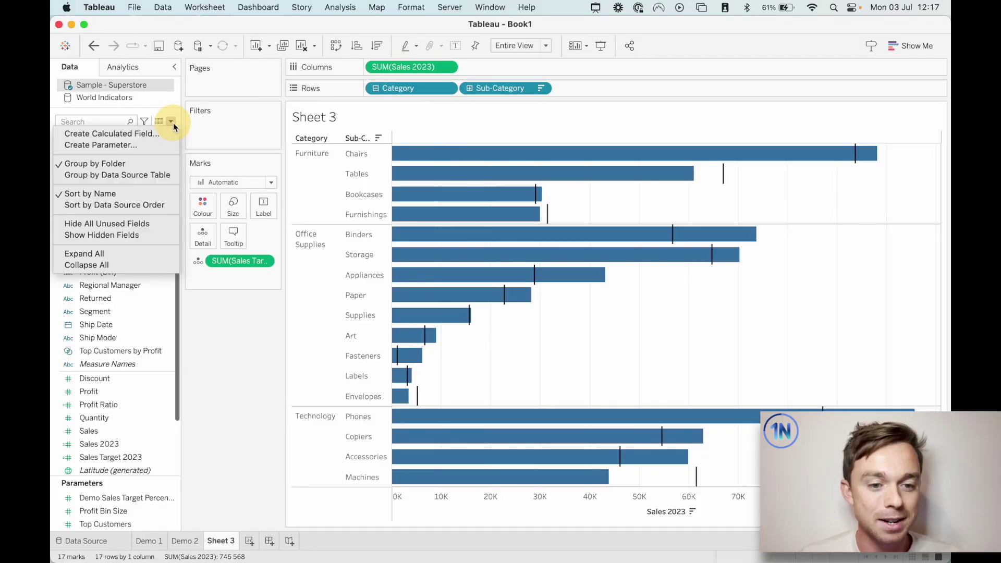
left_click(140, 146)
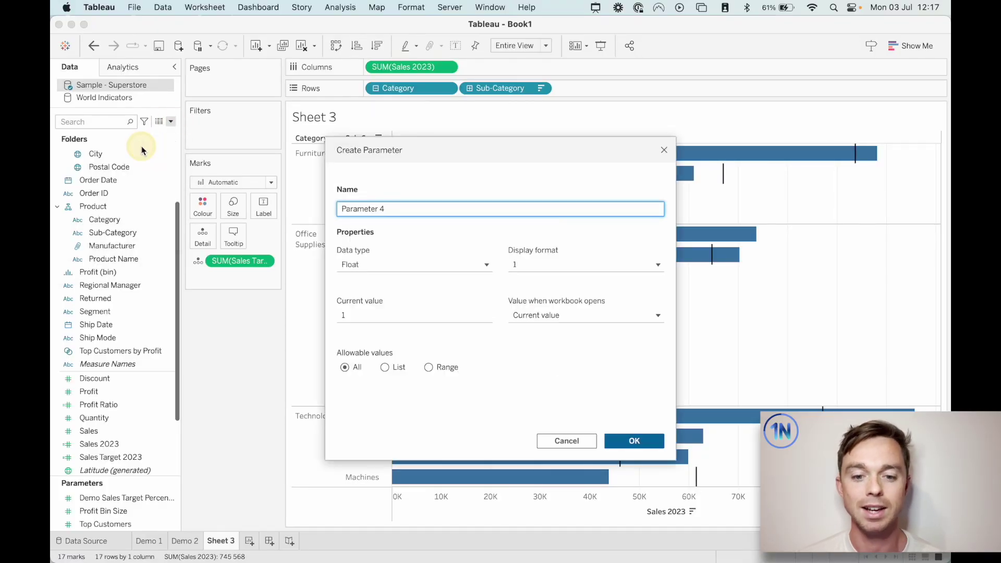
key("super+a")
key("BackSpace")
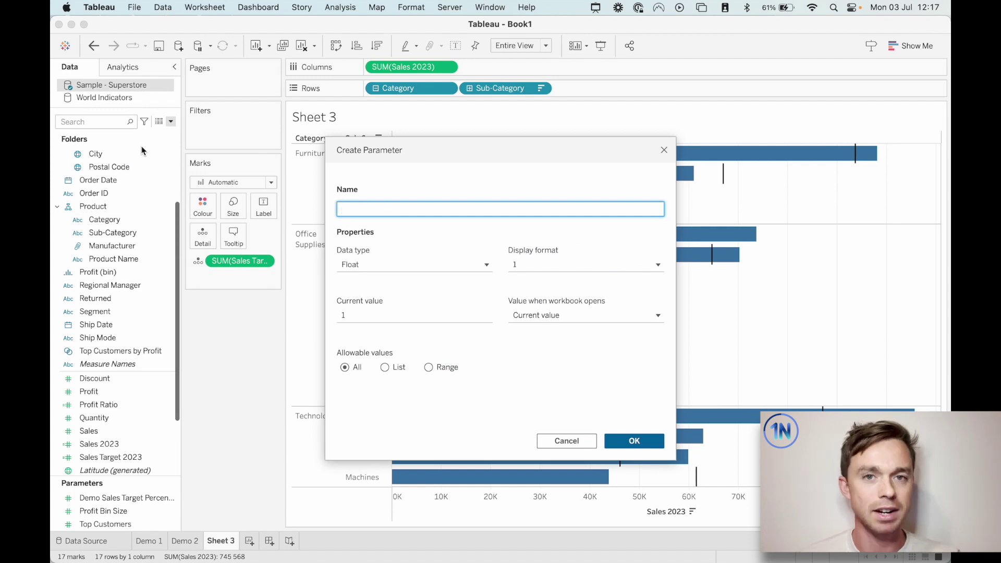
type("Ref ")
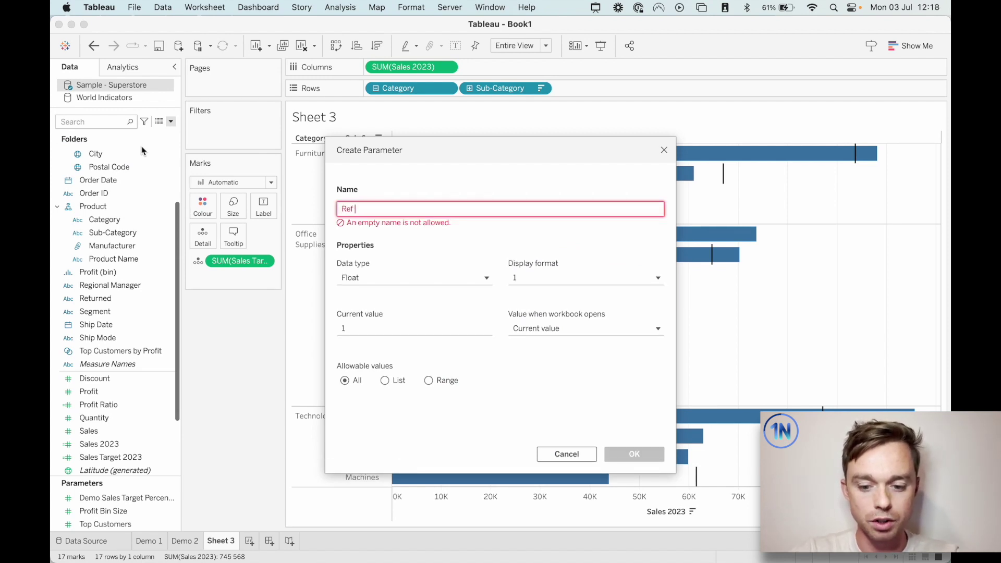
type("Line Par")
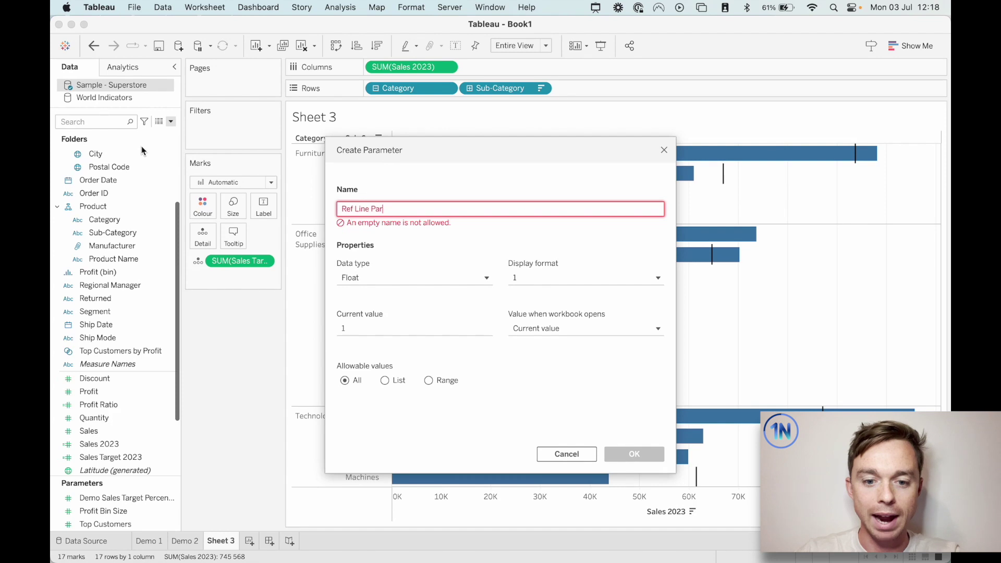
Format it as a Percentage with 0 decimal places, keeping the Float data type
left_click(552, 272)
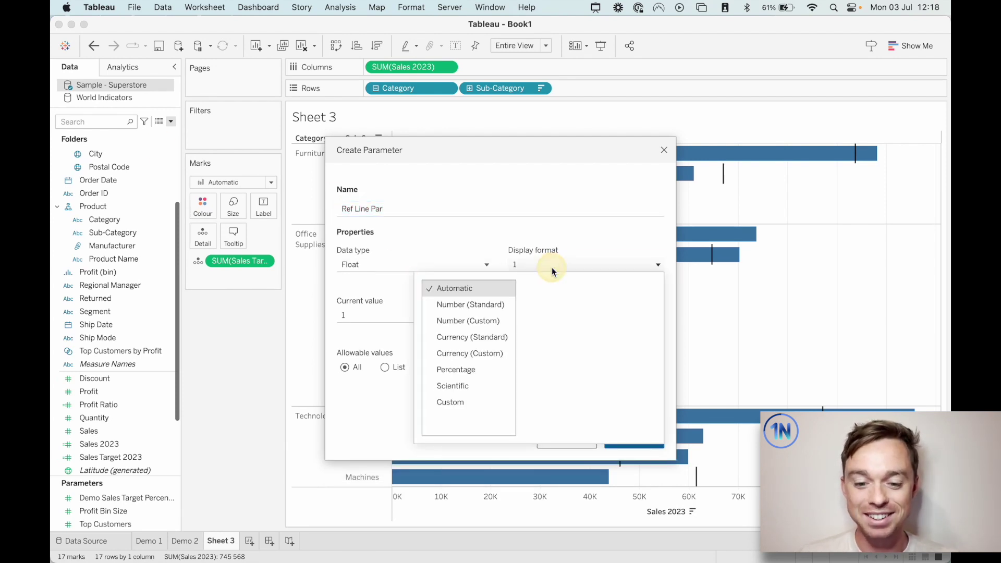
left_click(469, 370)
left_click(651, 305)
left_click(650, 303)
left_click(627, 237)
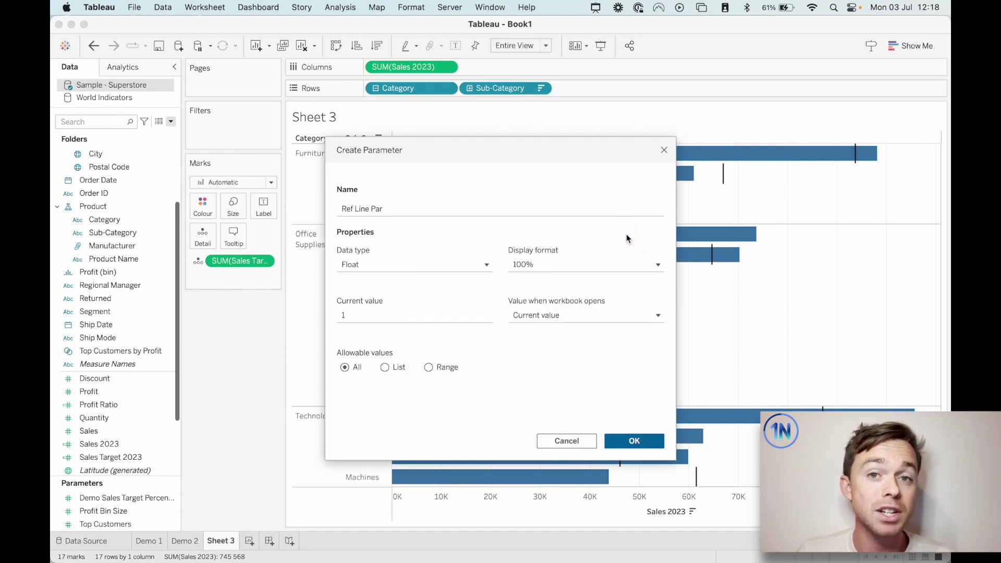
left_click(485, 265)
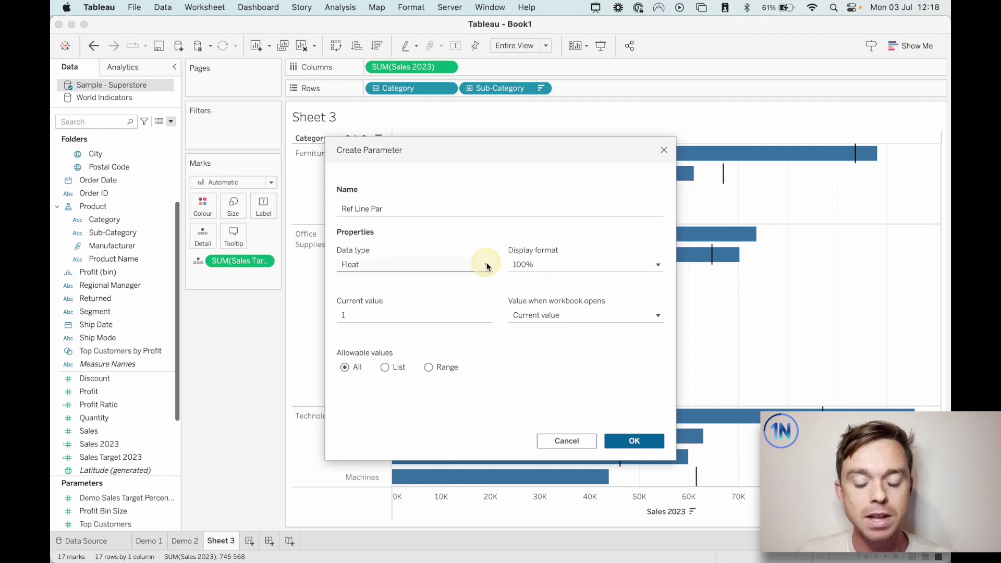
left_click(486, 265)
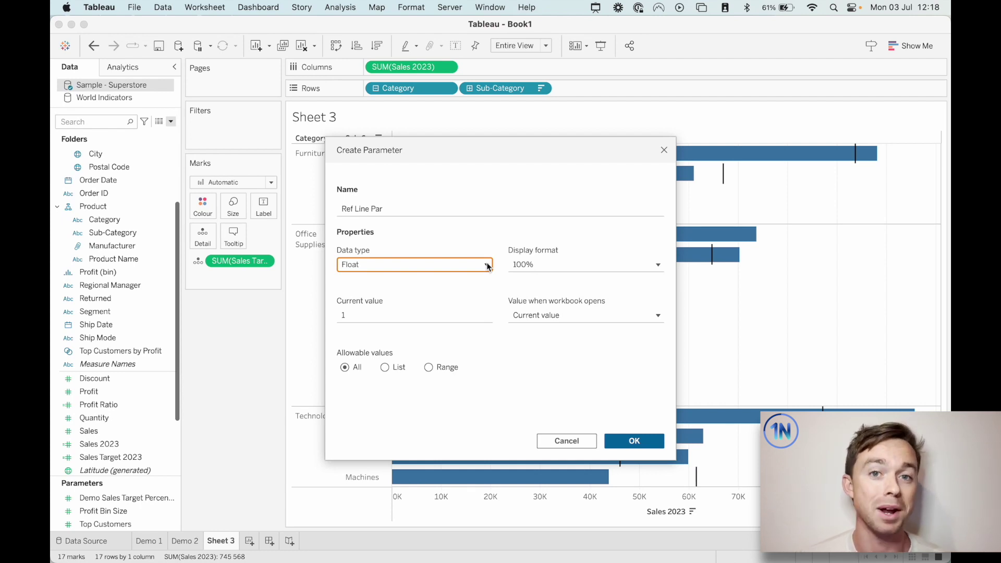
Limit the parameter to a Range with maximum 2 and step size 0,01
left_click(437, 367)
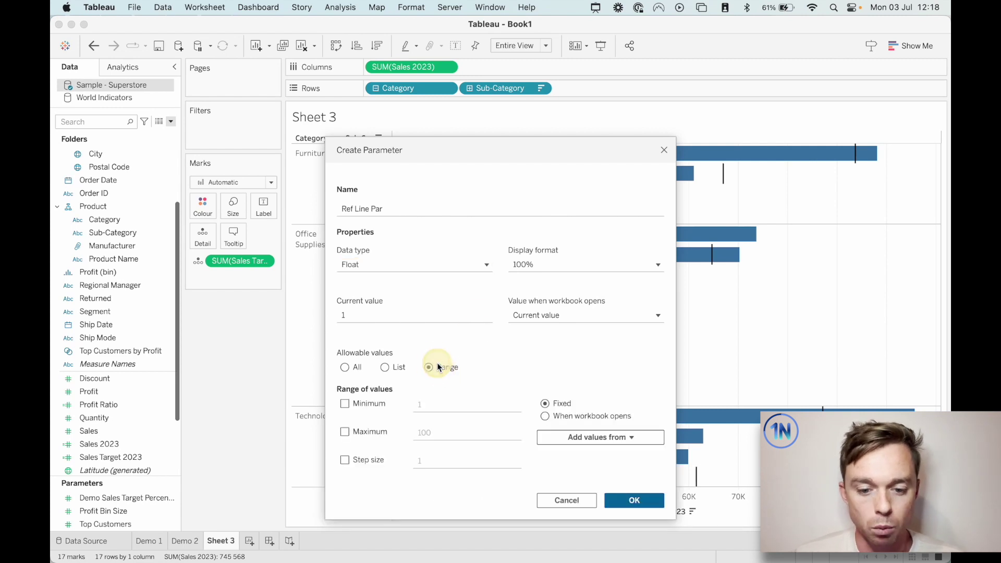
left_click(344, 432)
left_click(345, 460)
double_click(448, 431)
type("1")
key("BackSpace")
type("2")
left_click(445, 460)
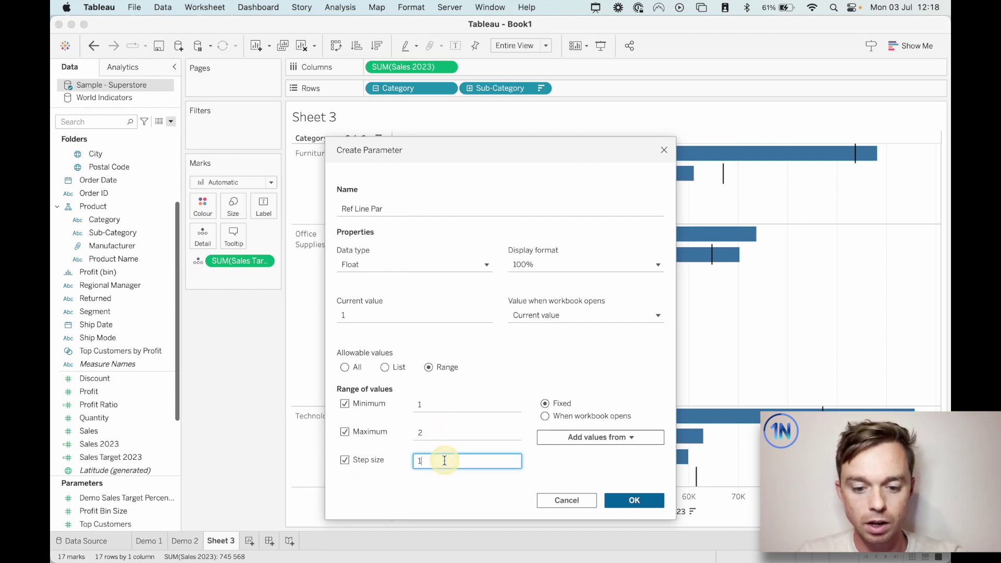
type("0.")
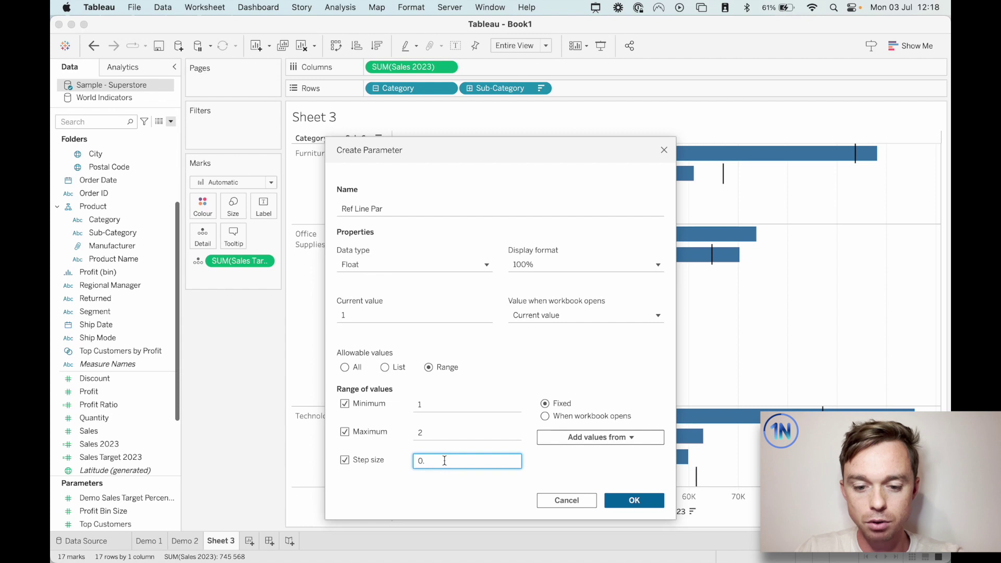
type(",01")
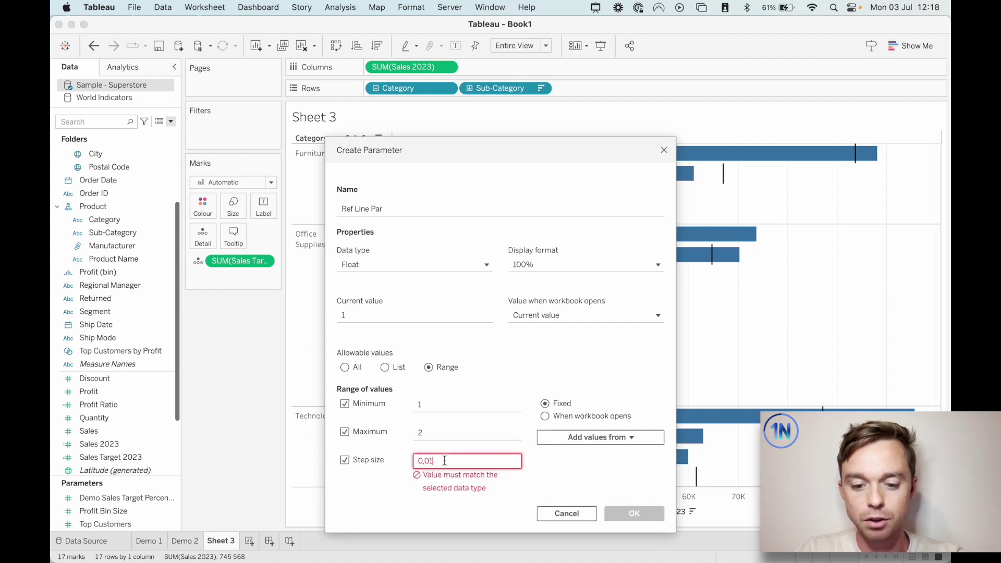
left_click(402, 492)
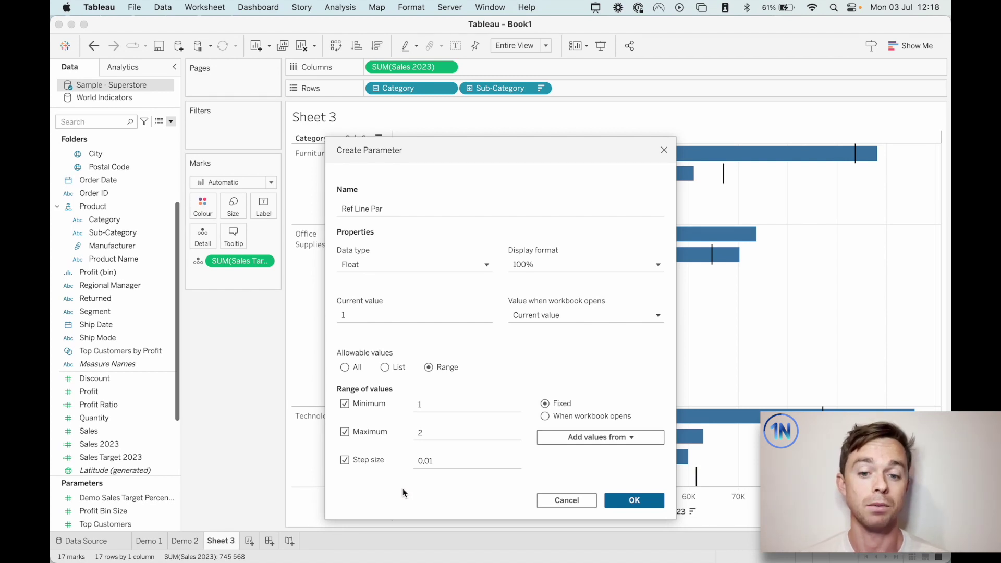
Set the current value to 1,1 (110%) and create the Ref Line Par parameter
left_click(365, 316)
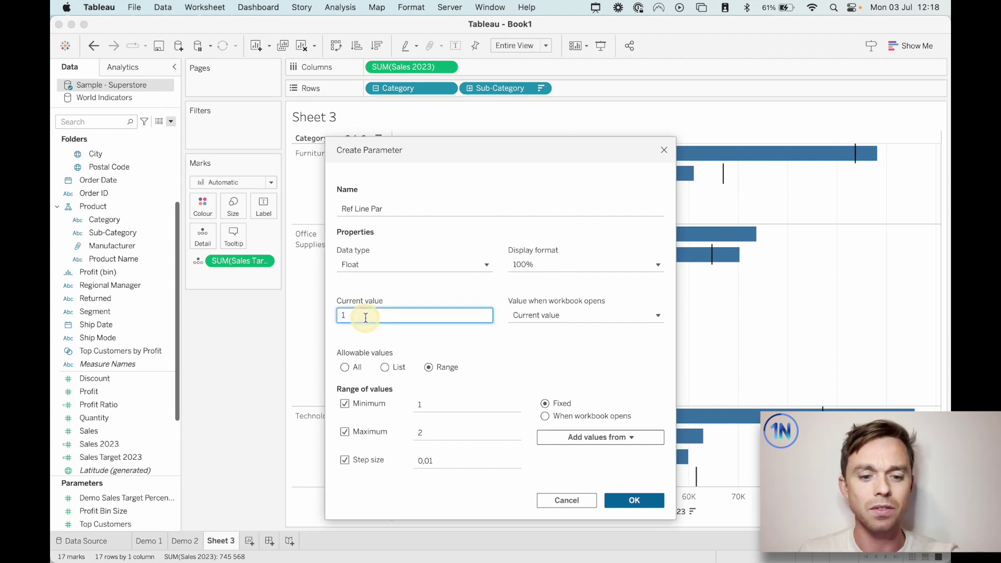
type(",1")
left_click(407, 335)
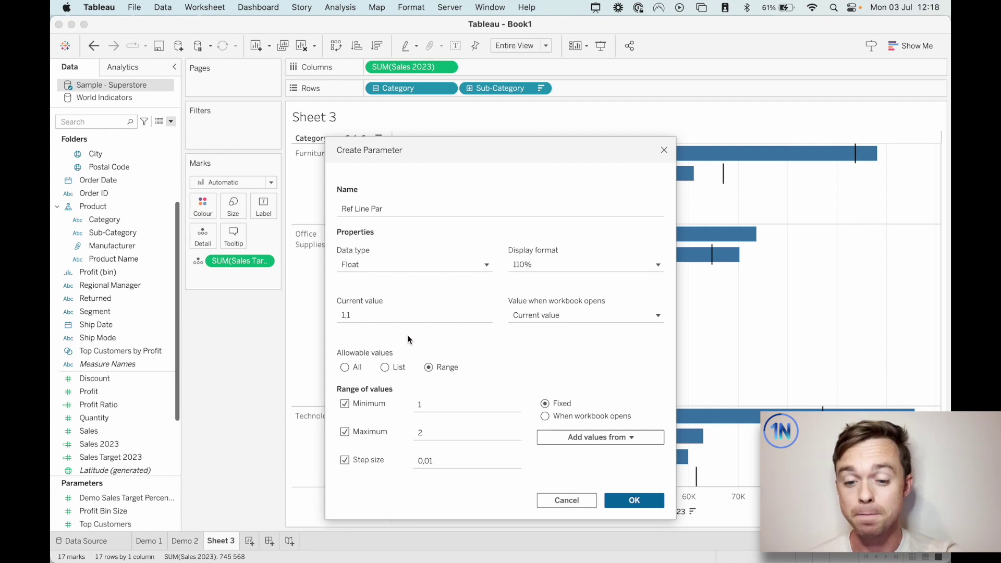
left_click(630, 500)
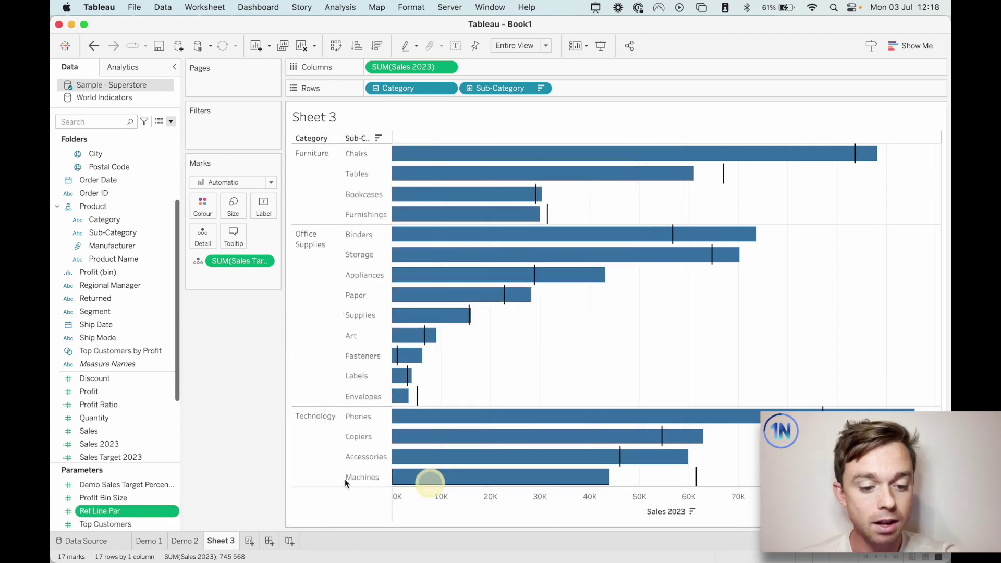
Edit the Sales Target 2023 formula to multiply by [Ref Line Par] instead of 1.1
left_click(130, 457)
right_click(130, 456)
left_click(174, 244)
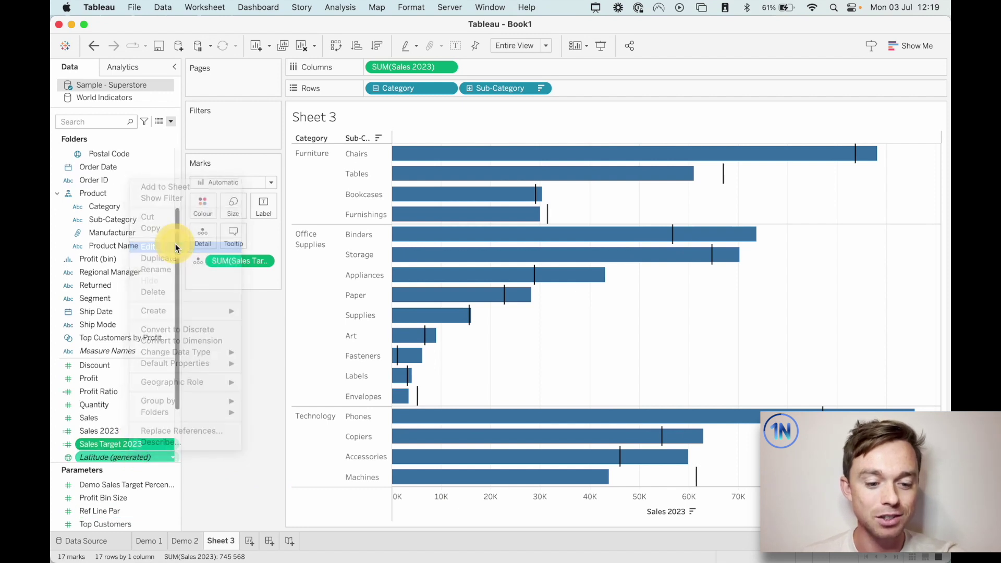
left_click(397, 201)
key("BackSpace")
key("BackSpace")
key("BackSpace")
key("BackSpace")
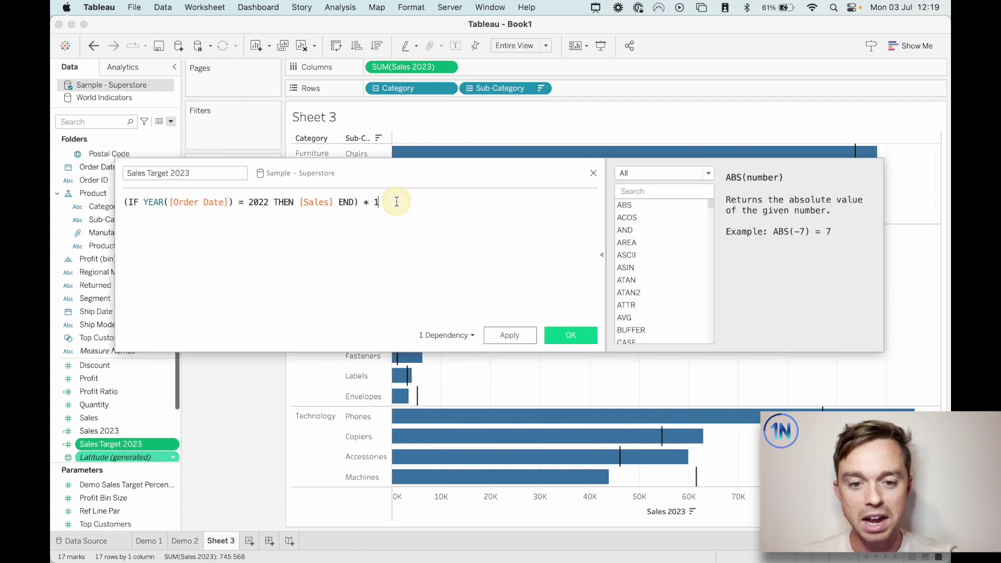
left_click(121, 445)
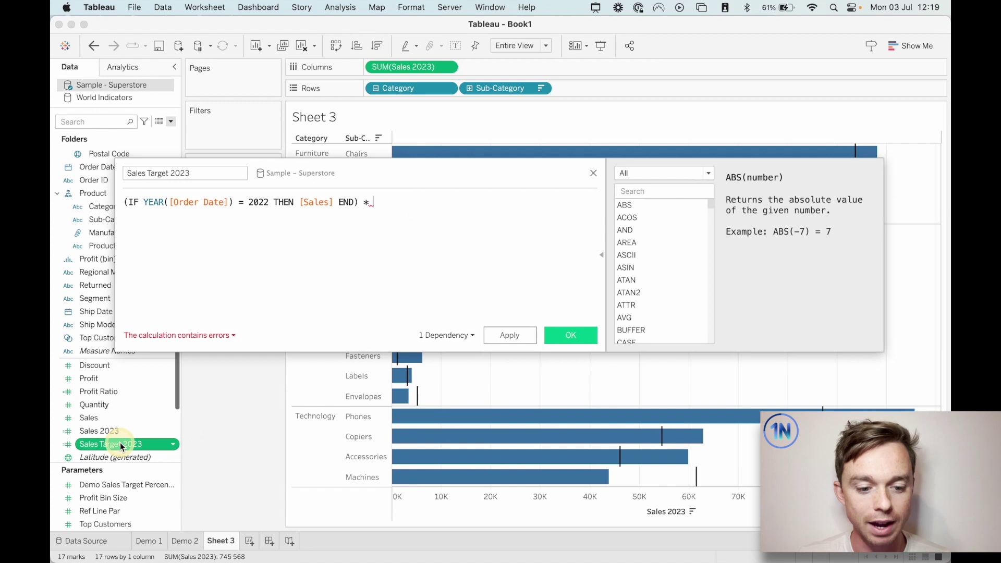
left_click_drag(125, 484, 436, 218)
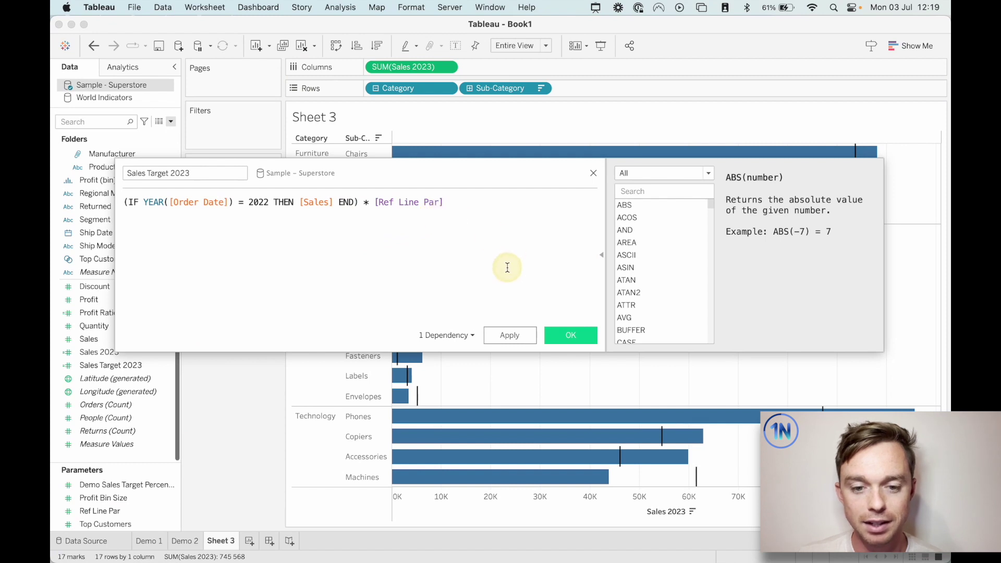
left_click(574, 337)
mouse_move(719, 183)
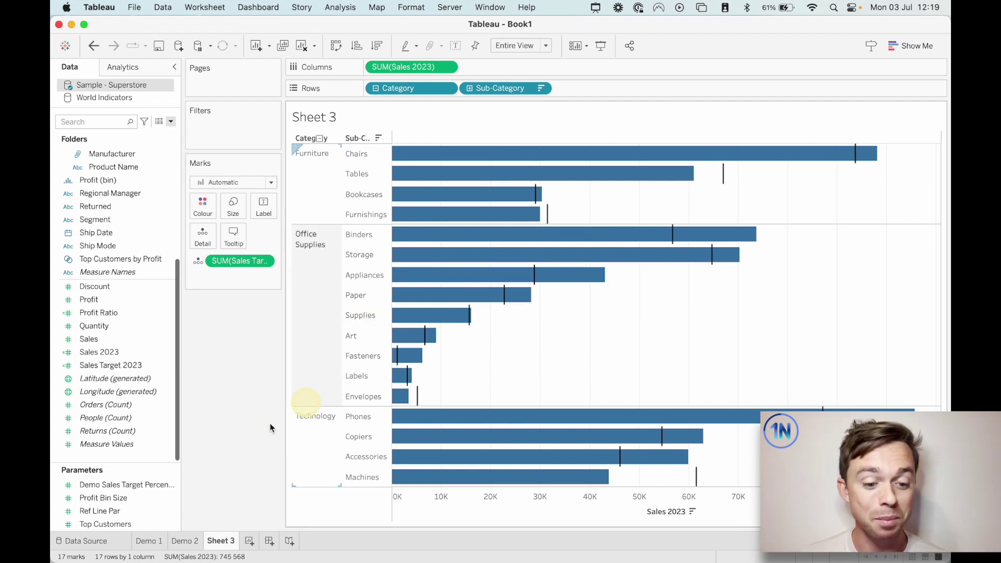
Show the Ref Line Par control beside the chart and step the target percentage down
right_click(118, 511)
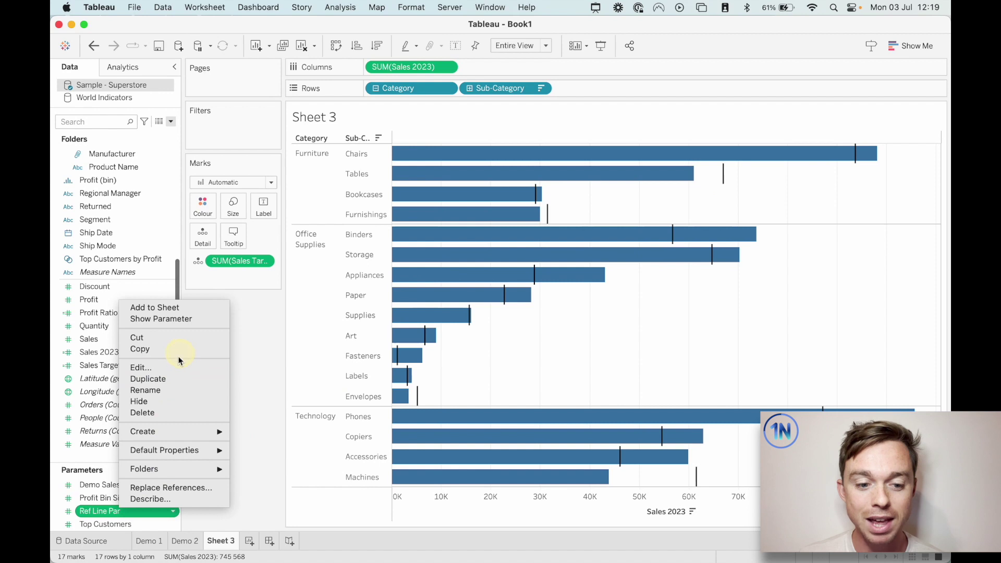
left_click(193, 319)
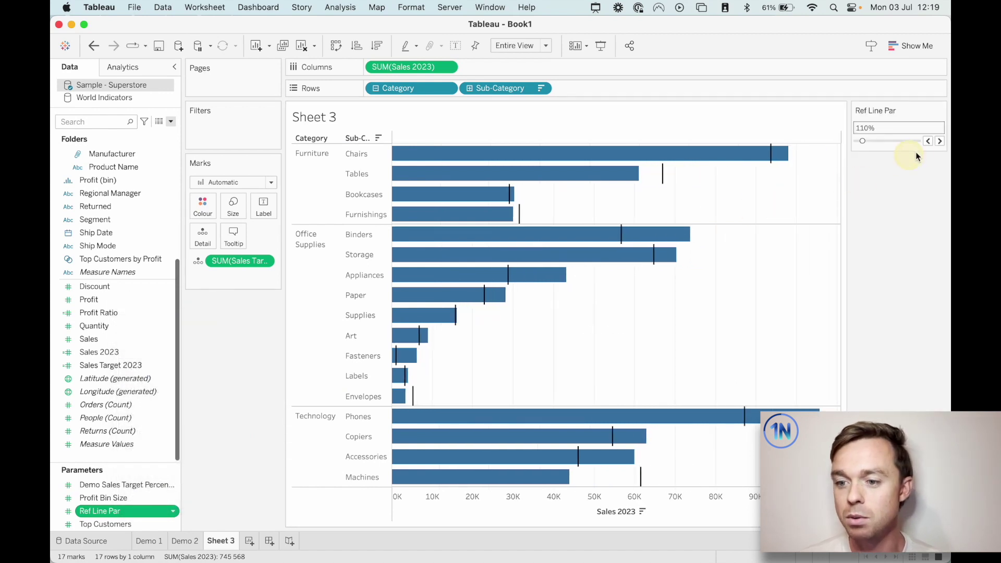
left_click(928, 141)
left_click(928, 141)
left_click(929, 142)
left_click(928, 142)
left_click(929, 142)
left_click(928, 142)
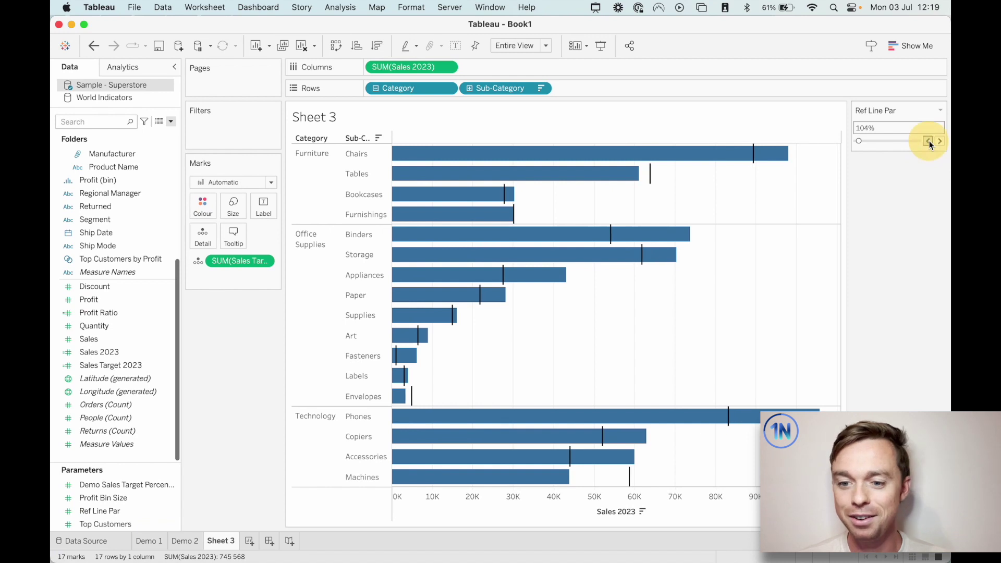
left_click(928, 141)
left_click(928, 142)
Step Ref Line Par back up to 109%
left_click(939, 141)
left_click(939, 141)
left_click(939, 142)
left_click(939, 142)
left_click(939, 142)
left_click(939, 142)
left_click(939, 142)
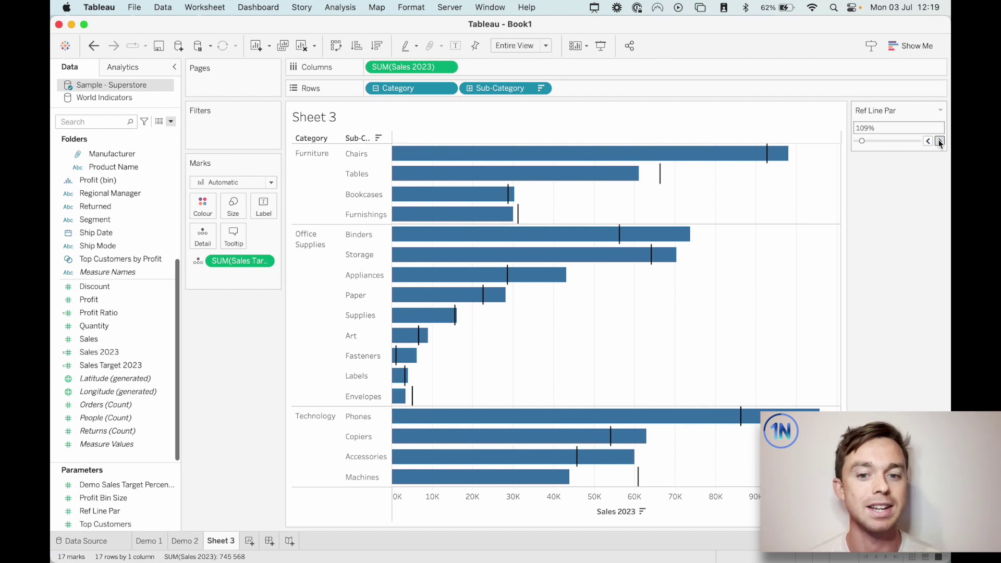
Create a new calculated field named 'Exceeded Sales Target?'
left_click(170, 121)
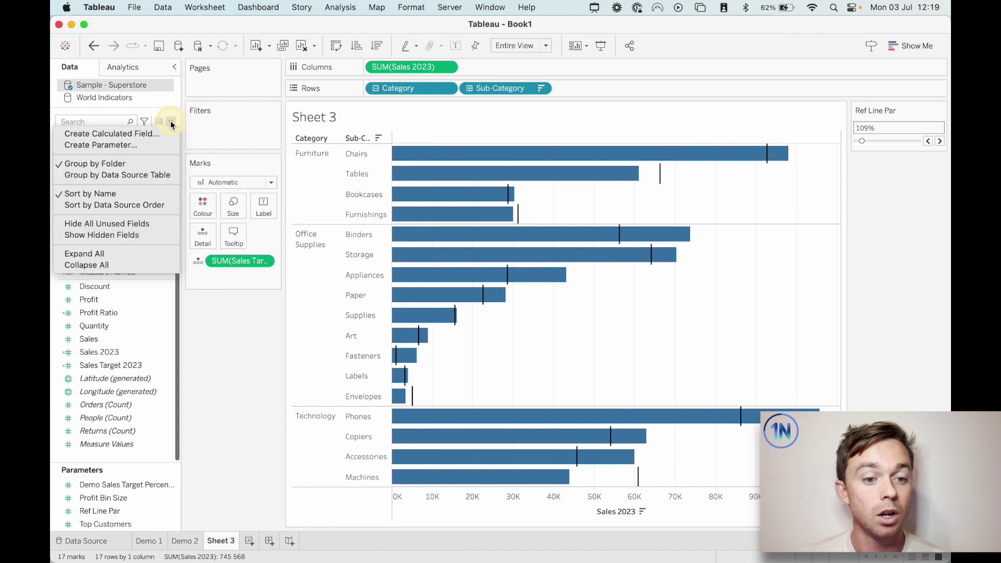
left_click(164, 136)
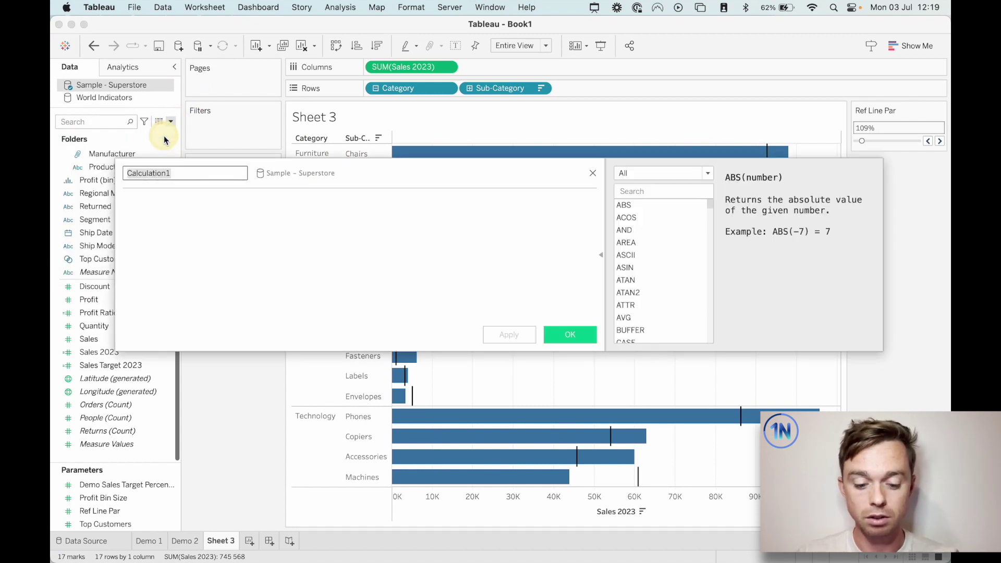
type("Exceeded ")
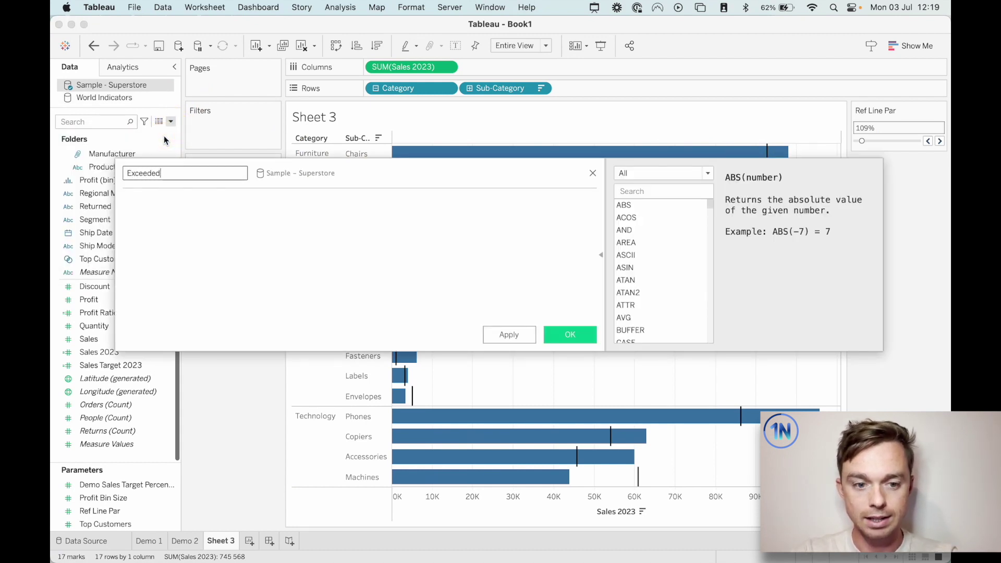
type("Sales Targe")
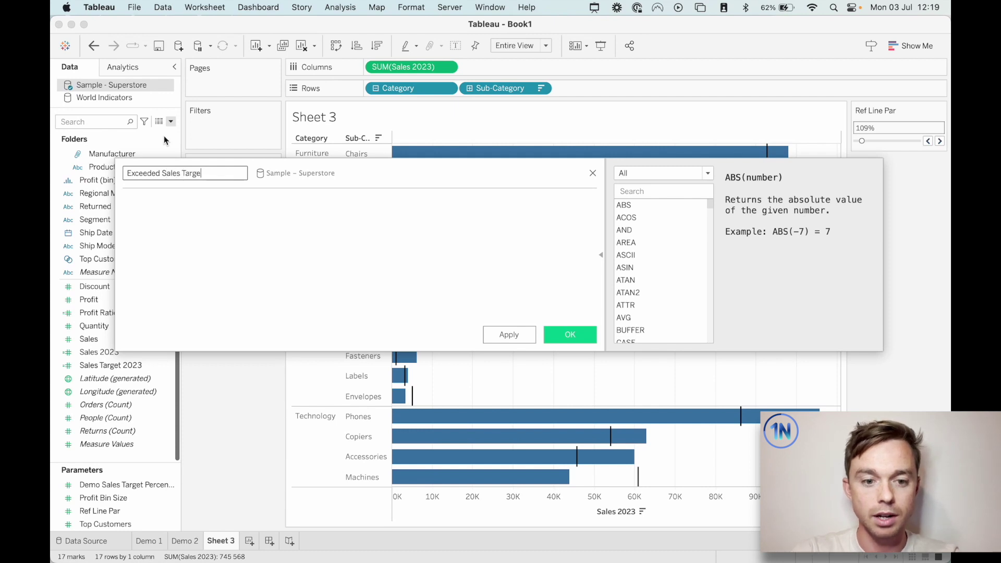
type("t?")
key("Tab")
Enter the formula SUM([Sales 2023]) >= SUM([Sales Target 2023]) and save the calculation
type("SUM")
key("Return")
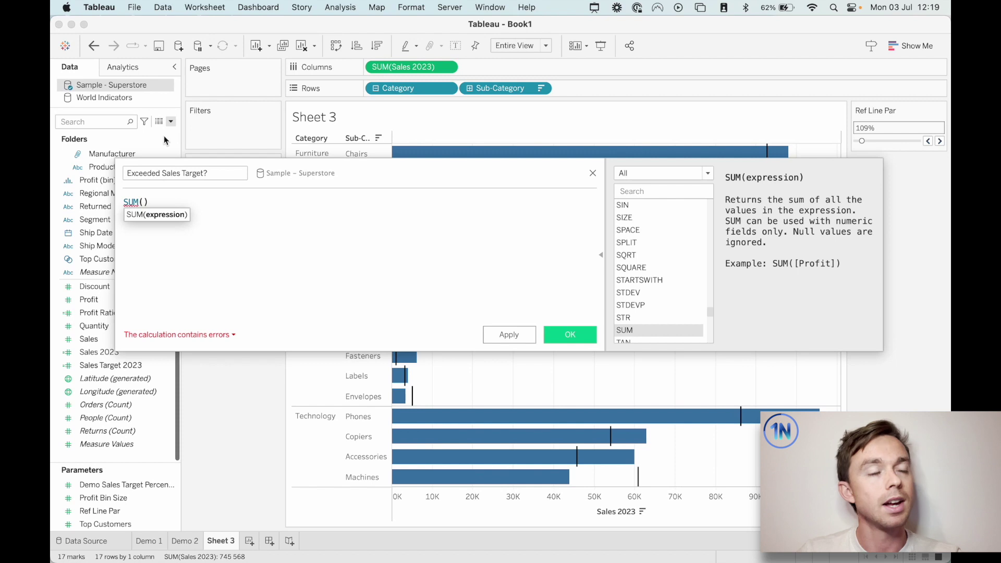
type("Sal")
key("Return")
type(">= SUM")
key("Return")
type("Sal")
key("Down")
key("Down")
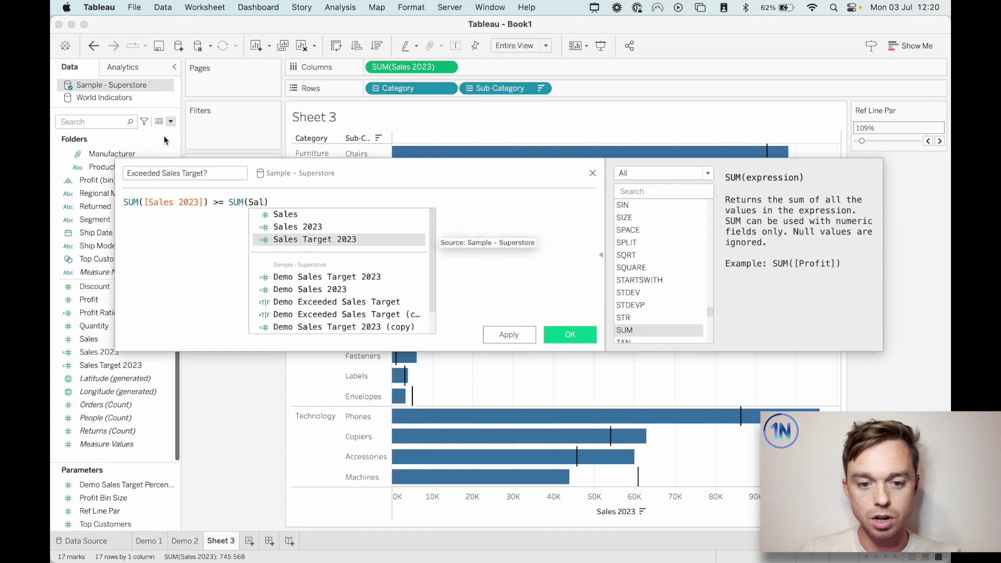
key("Return")
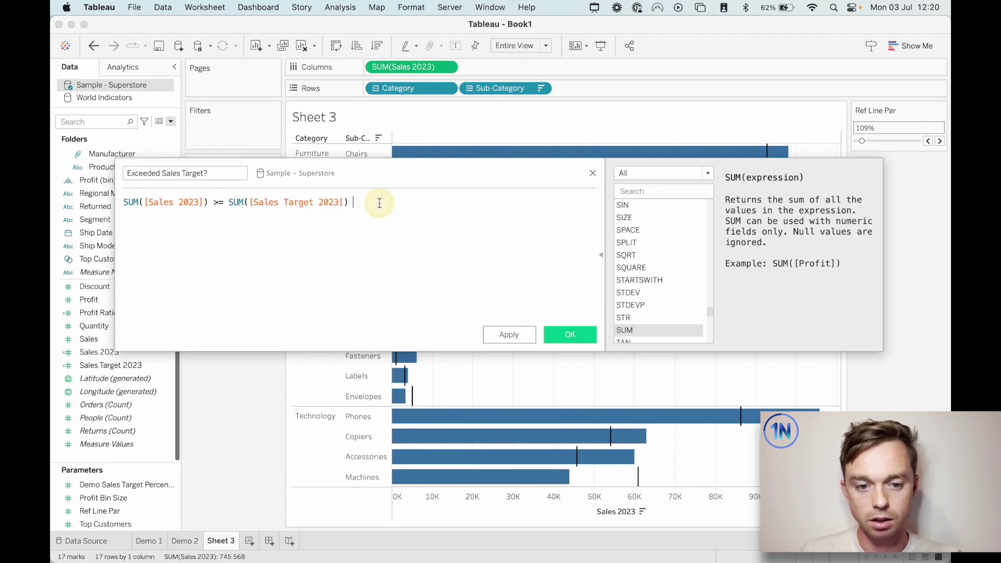
left_click(570, 335)
Colour the bars by Exceeded Sales Target? with the Summer palette: False pink, True teal
left_click_drag(115, 298, 210, 211)
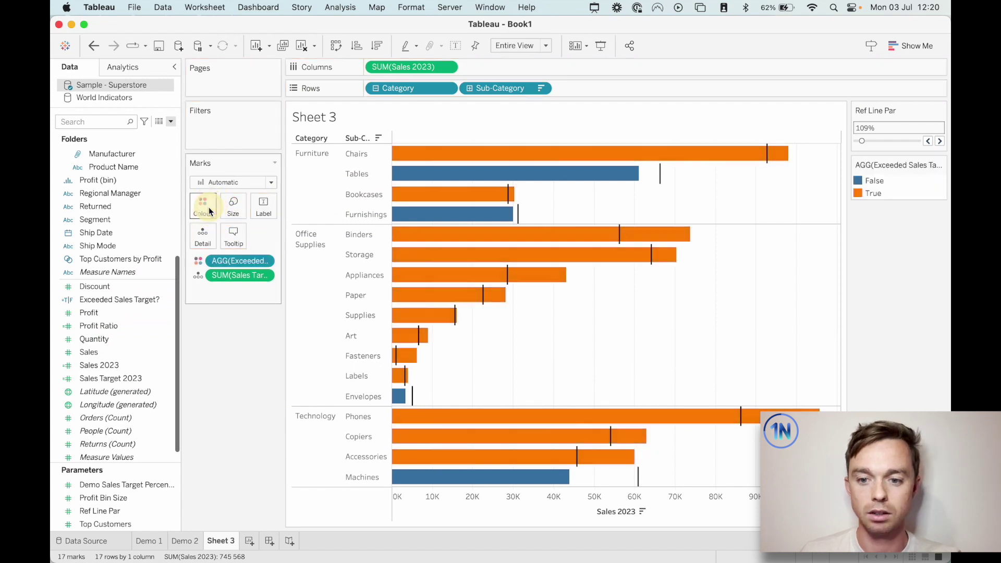
left_click(859, 193)
double_click(859, 193)
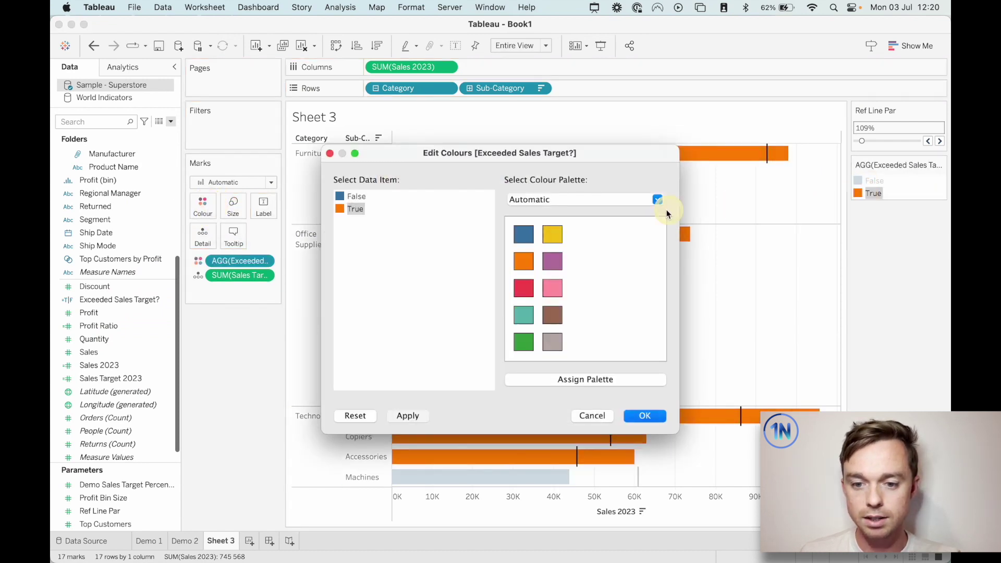
left_click(651, 198)
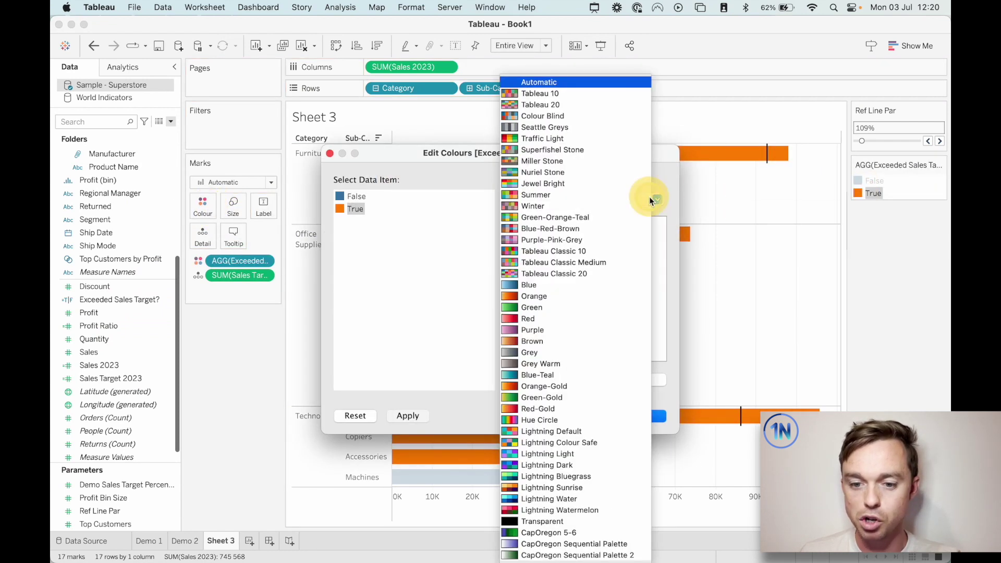
left_click(567, 195)
left_click(357, 196)
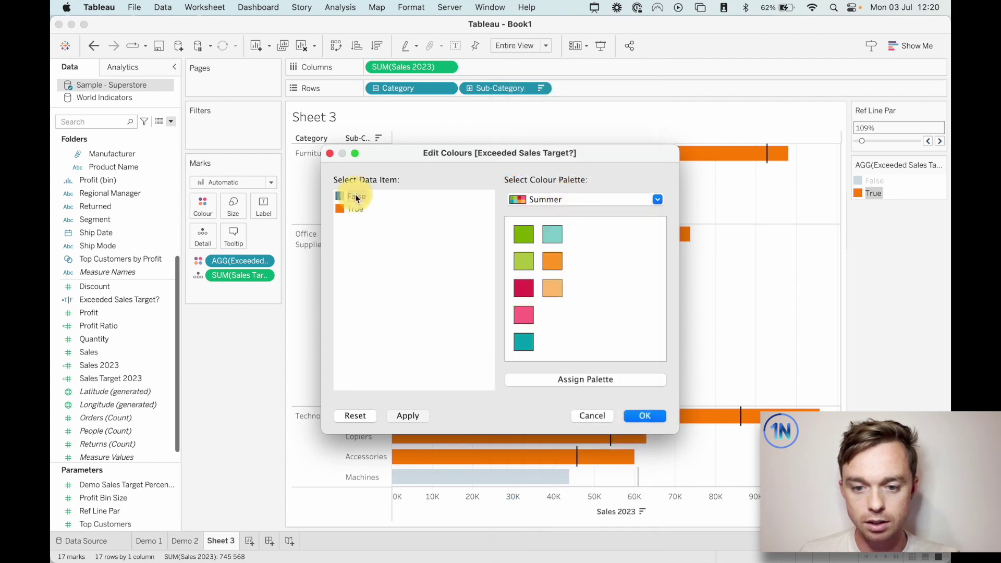
left_click(523, 314)
left_click(365, 213)
left_click(524, 342)
left_click(635, 420)
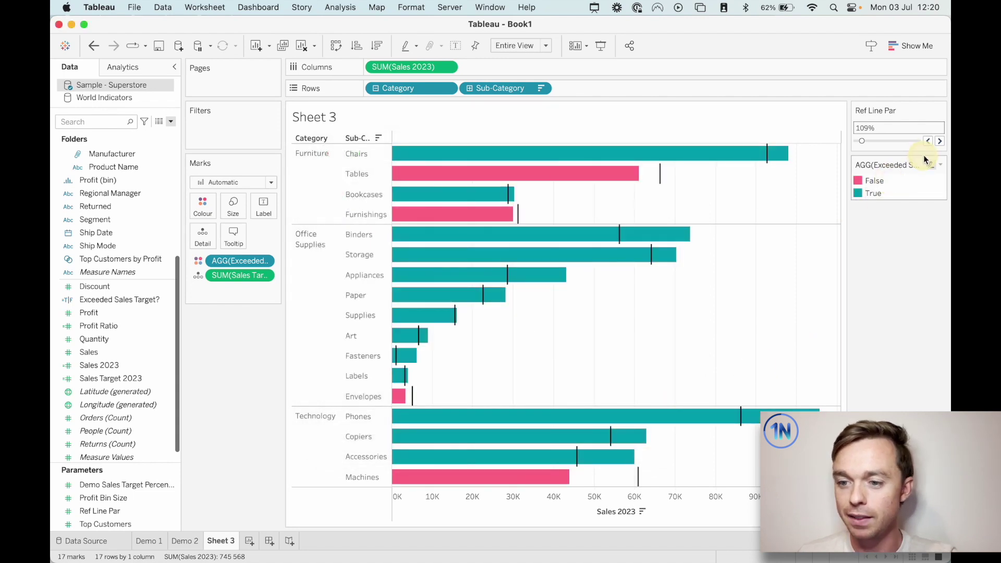
Raise Ref Line Par to 122%
left_click(928, 141)
left_click(940, 141)
left_click(940, 141)
left_click(940, 141)
left_click(940, 141)
left_click(940, 142)
left_click(940, 142)
left_click(940, 142)
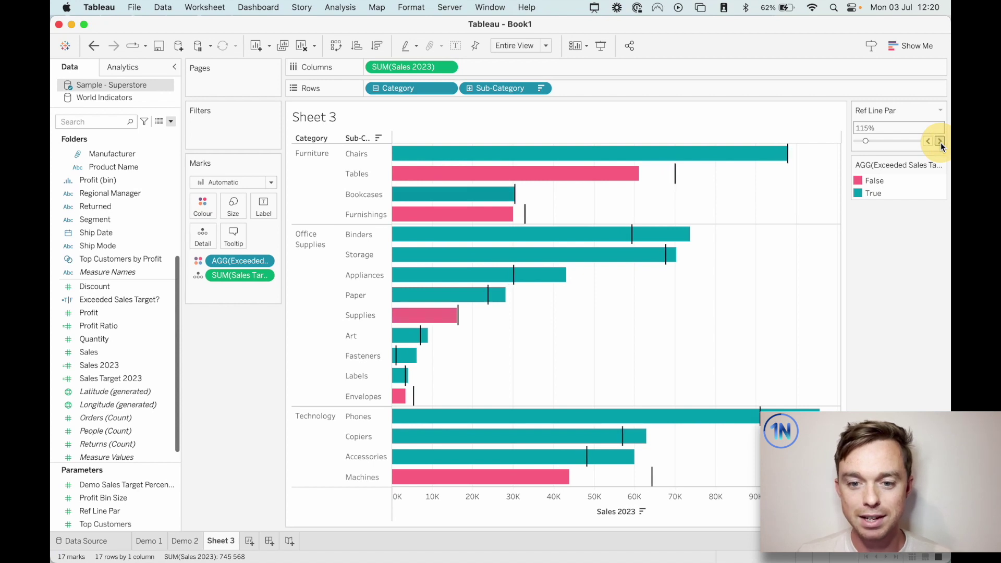
left_click(940, 141)
left_click(940, 141)
left_click(940, 141)
left_click(939, 141)
left_click(940, 142)
left_click(940, 141)
left_click(940, 141)
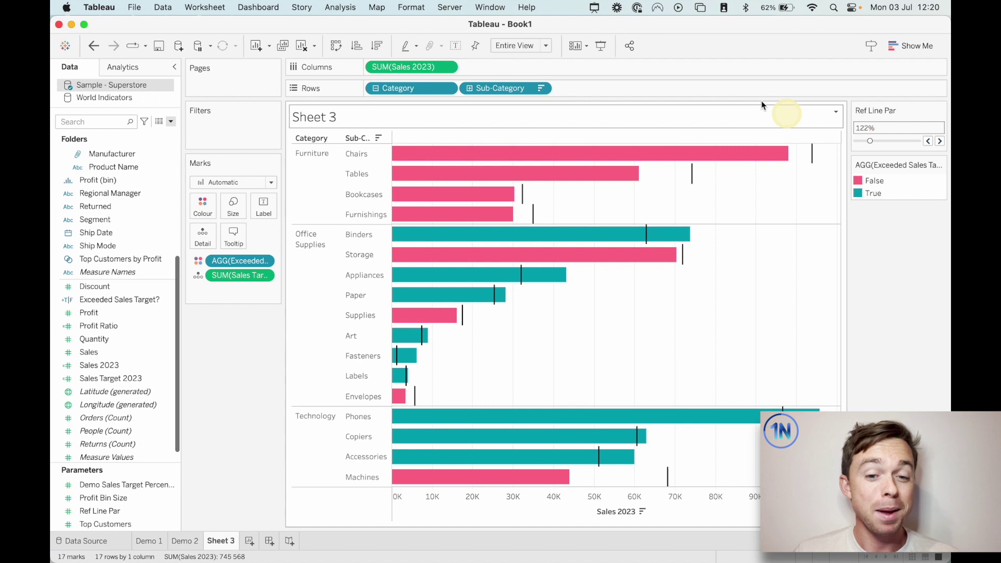
Replace the sheet title with 'Which Sub-Categories exceed the sales target'
left_click(332, 116)
double_click(332, 116)
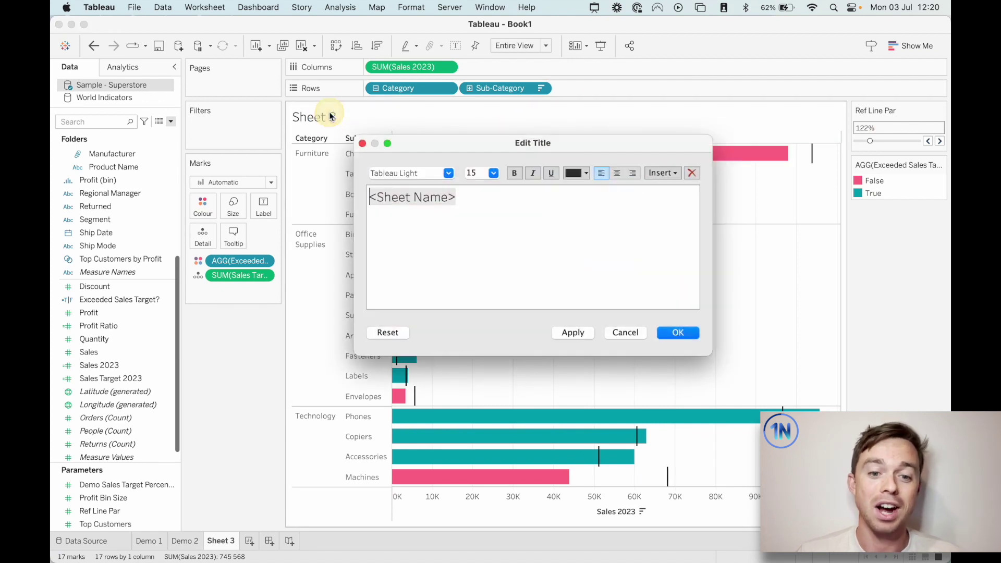
key("super+a")
key("BackSpace")
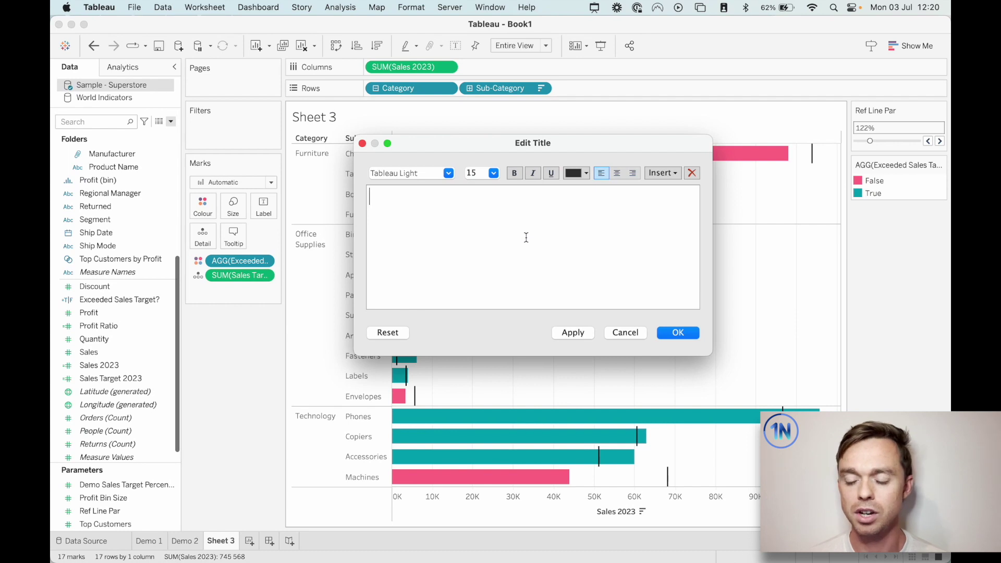
type("Whic")
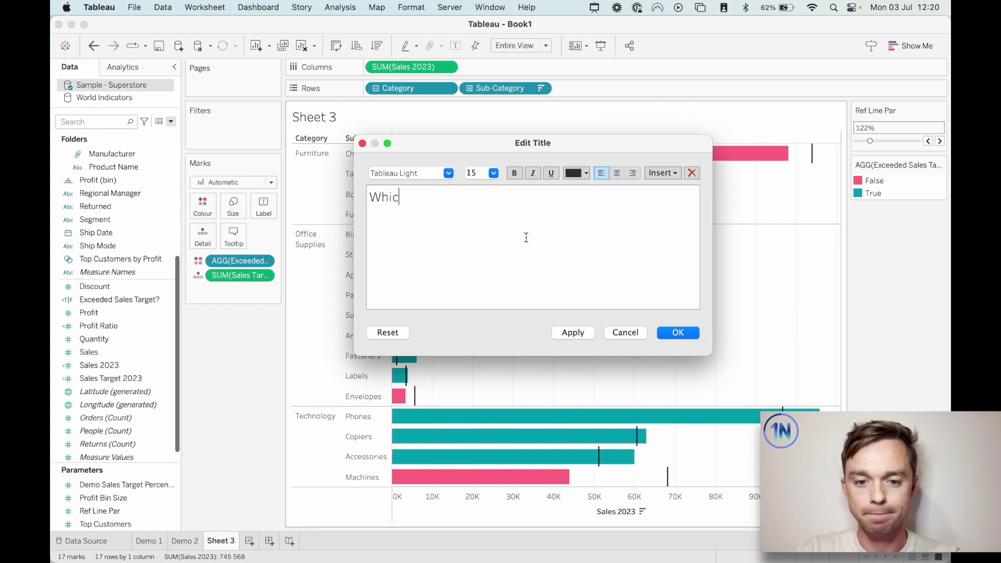
type("h Sub-Categories exceed last y")
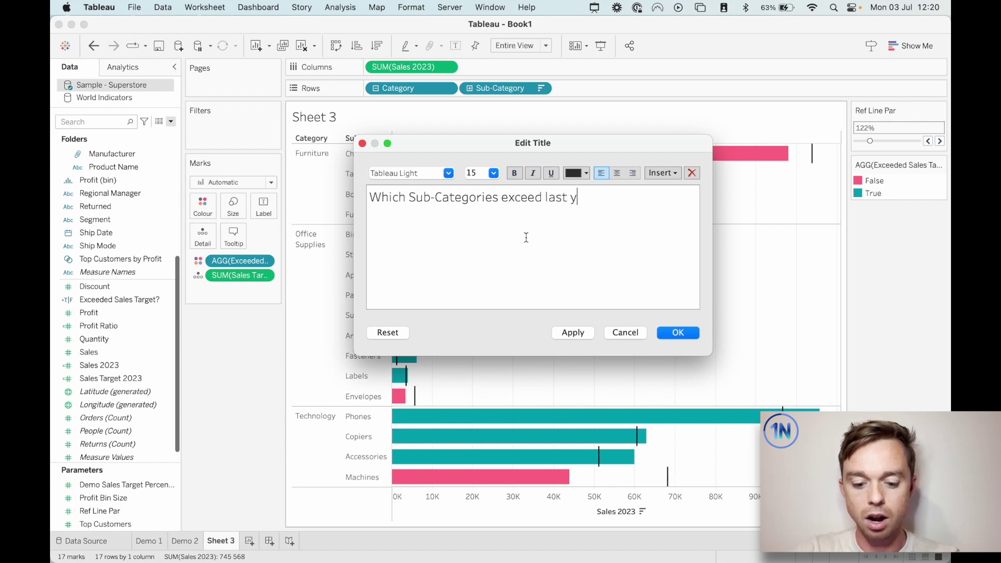
type("ears sales target")
key("shift+alt+Left")
key("shift+alt+Left")
key("shift+alt+Left")
key("shift+alt+Left")
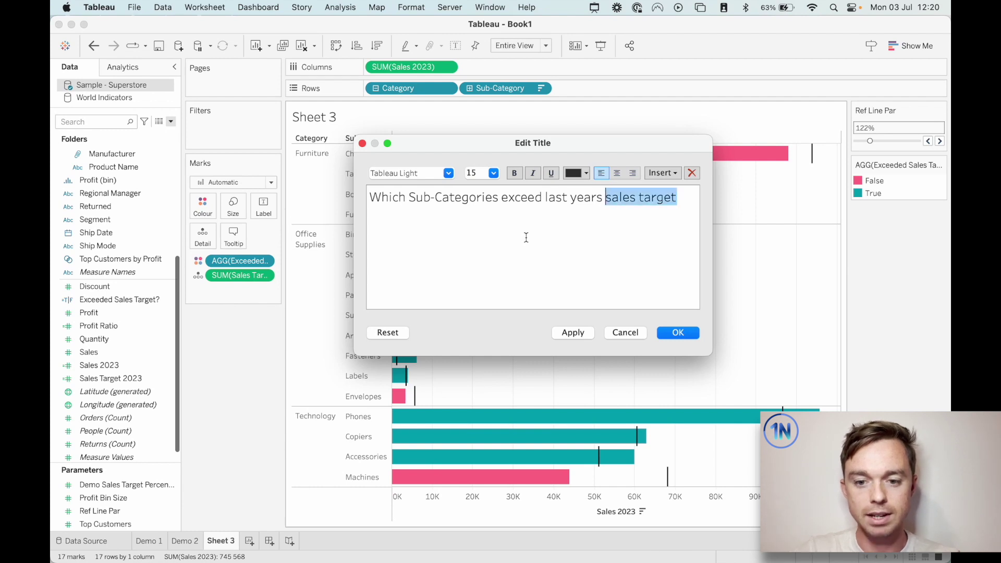
key("BackSpace")
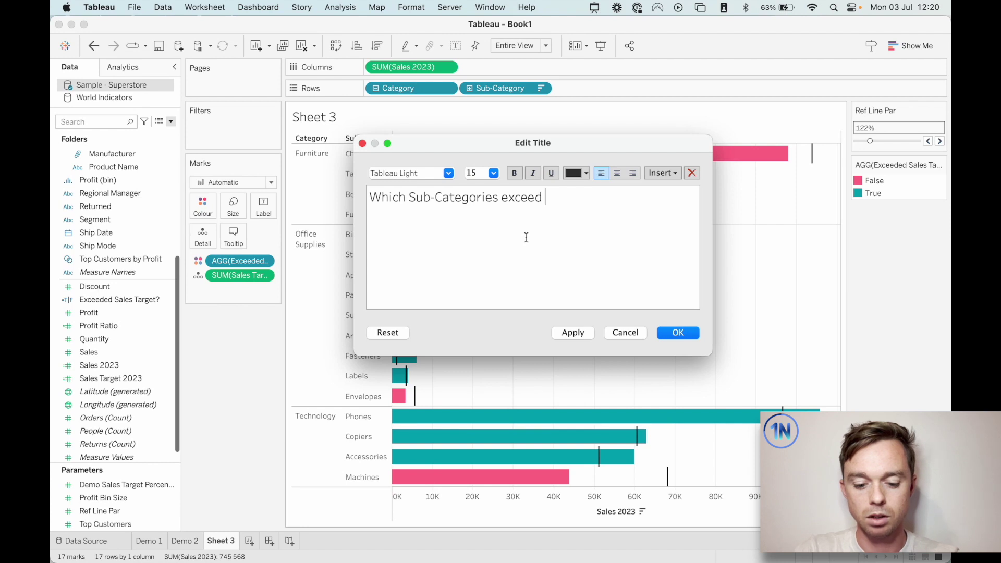
type("the sales target of")
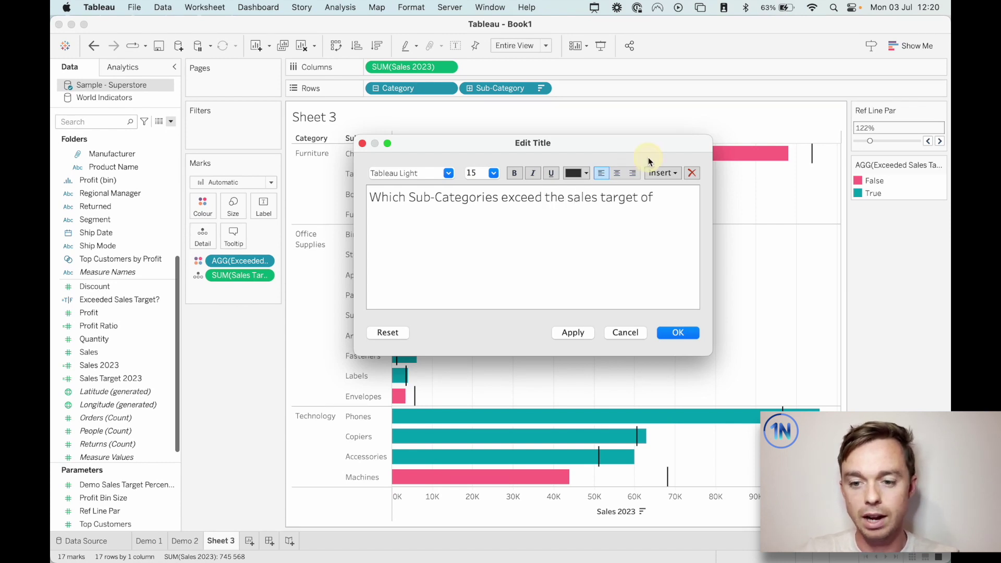
Add the Ref Line Par value and 'of prior year sales?' to the title
left_click(662, 173)
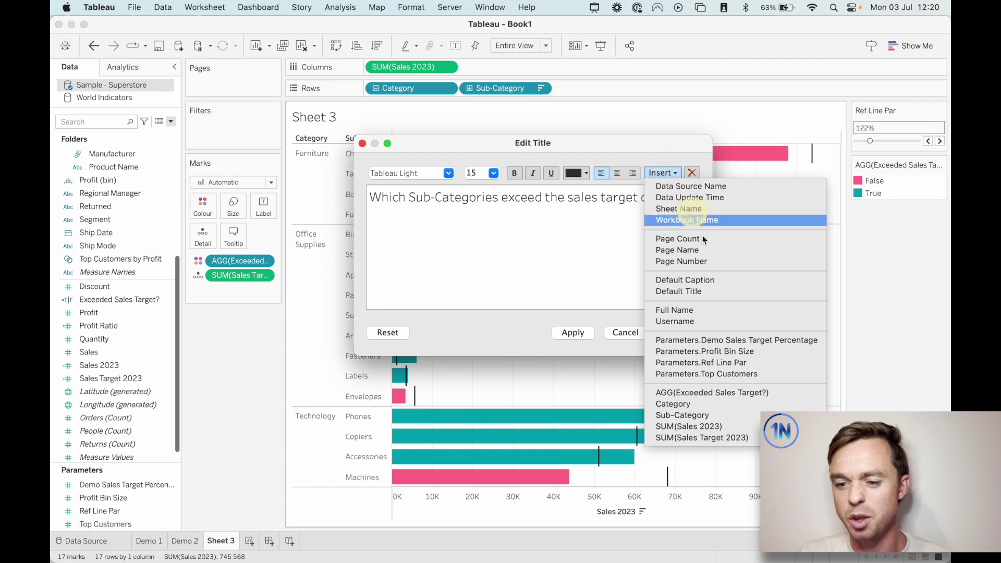
left_click(740, 361)
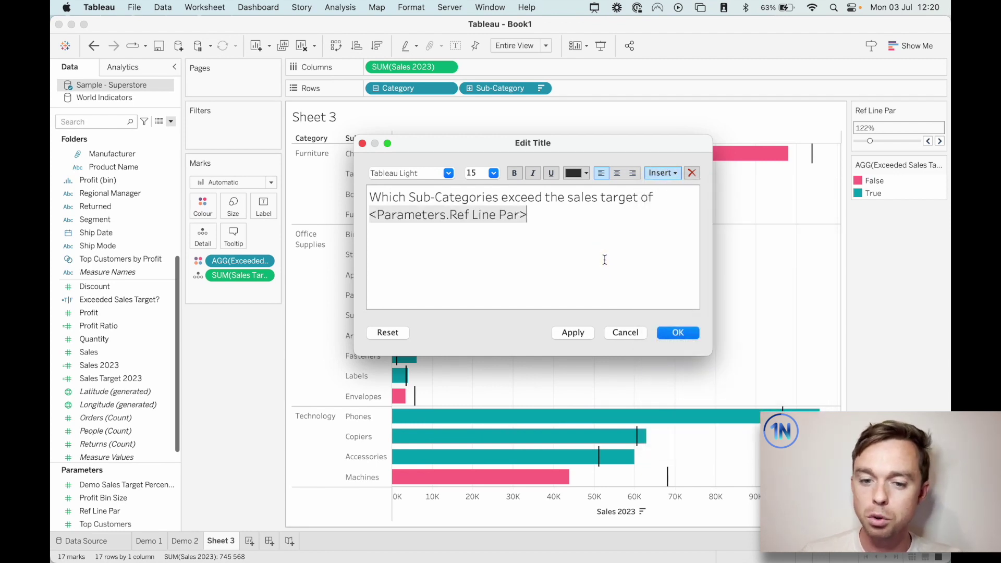
type("of l")
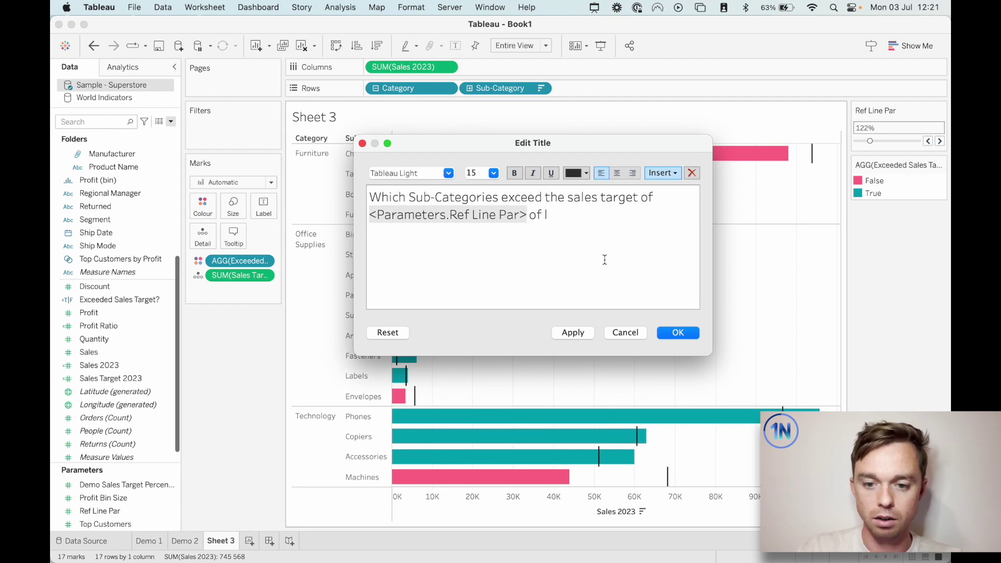
type("aprior year sales?")
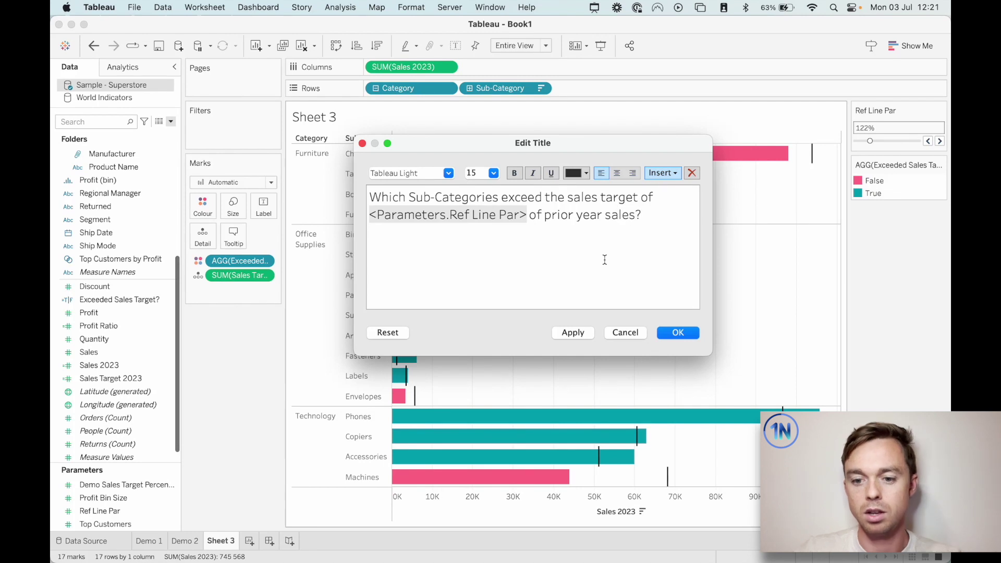
left_click(680, 333)
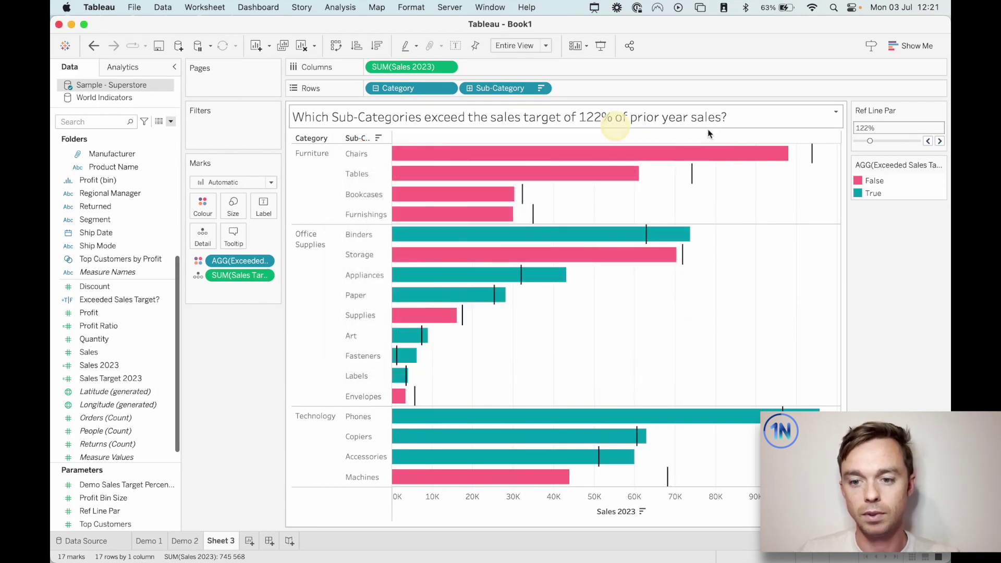
Step Ref Line Par down to 113%
left_click(929, 142)
left_click(929, 142)
left_click(929, 142)
left_click(929, 142)
left_click(929, 142)
left_click(929, 142)
left_click(929, 141)
left_click(929, 142)
left_click(929, 142)
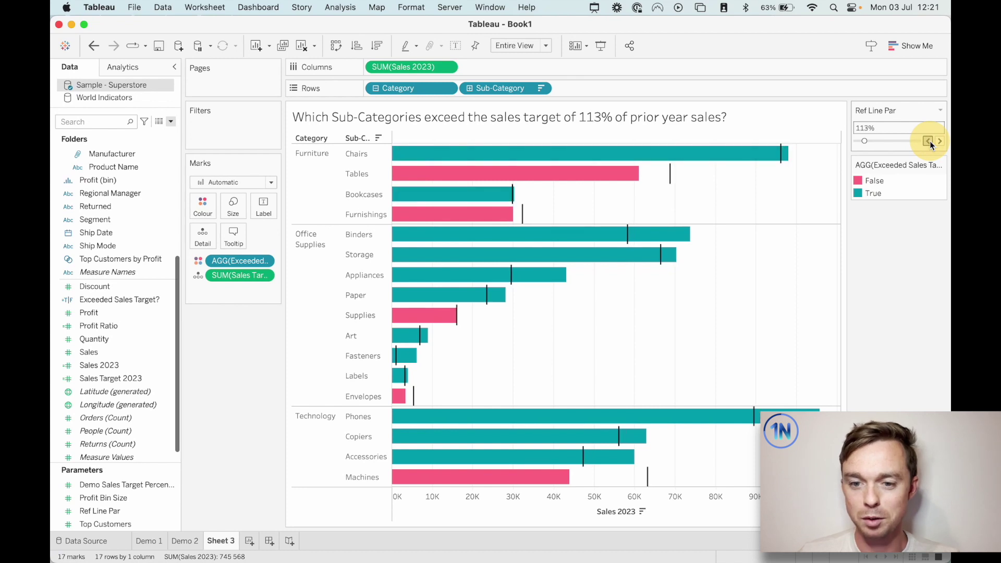